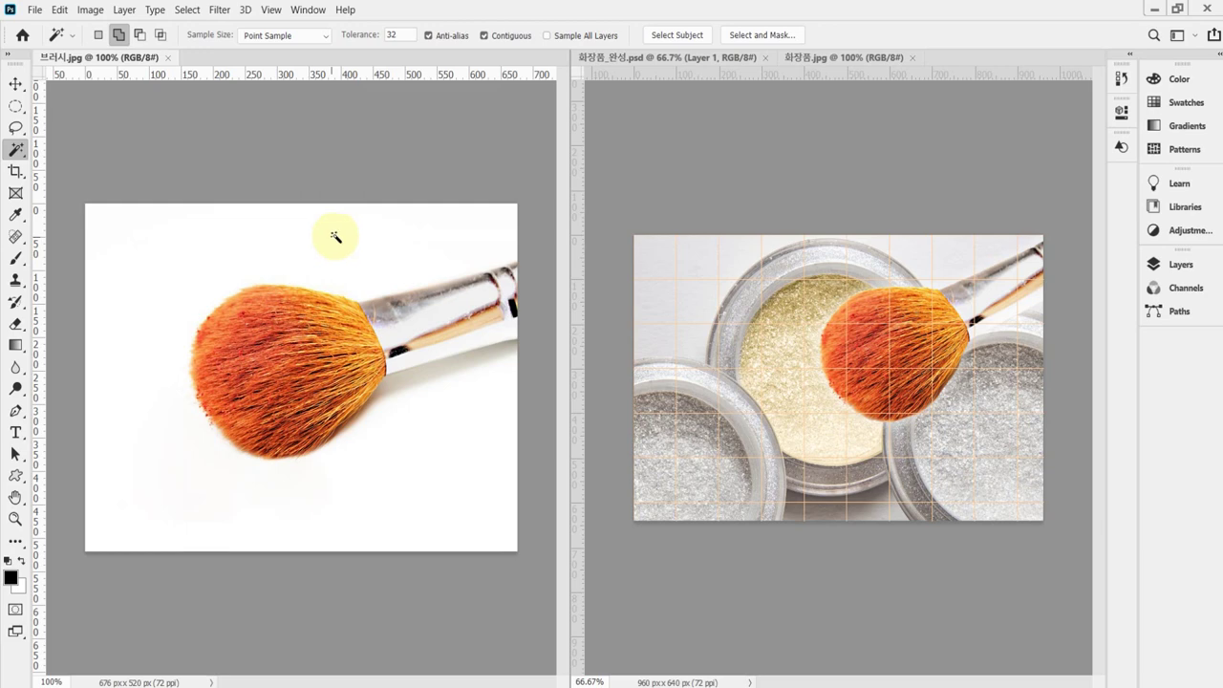
Select the white background of 브러시.jpg with the Magic Wand and add light areas of the brush's metal handle to the selection
click(16, 155)
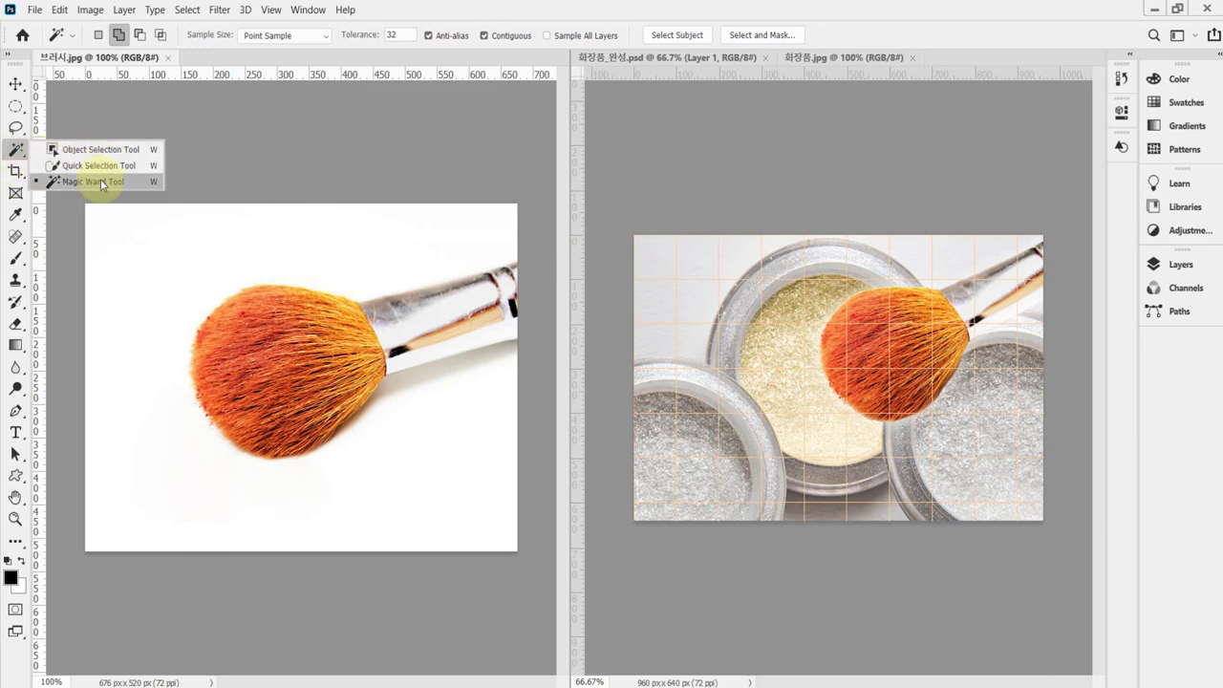
click(101, 181)
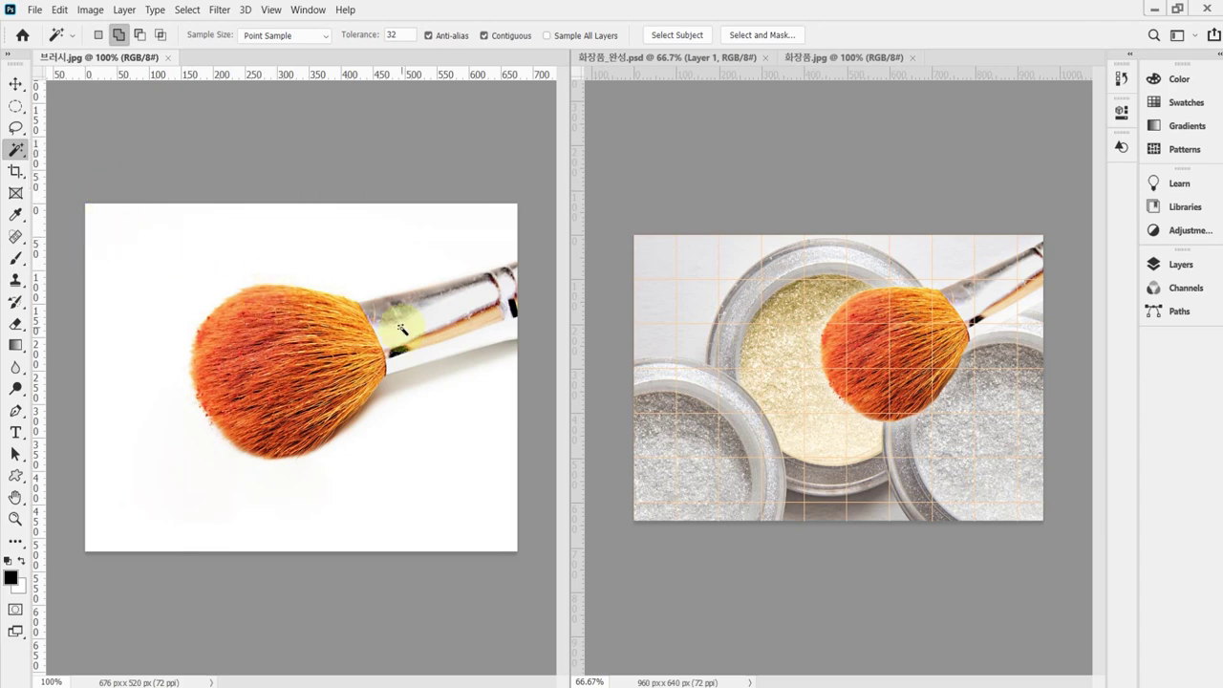
click(324, 245)
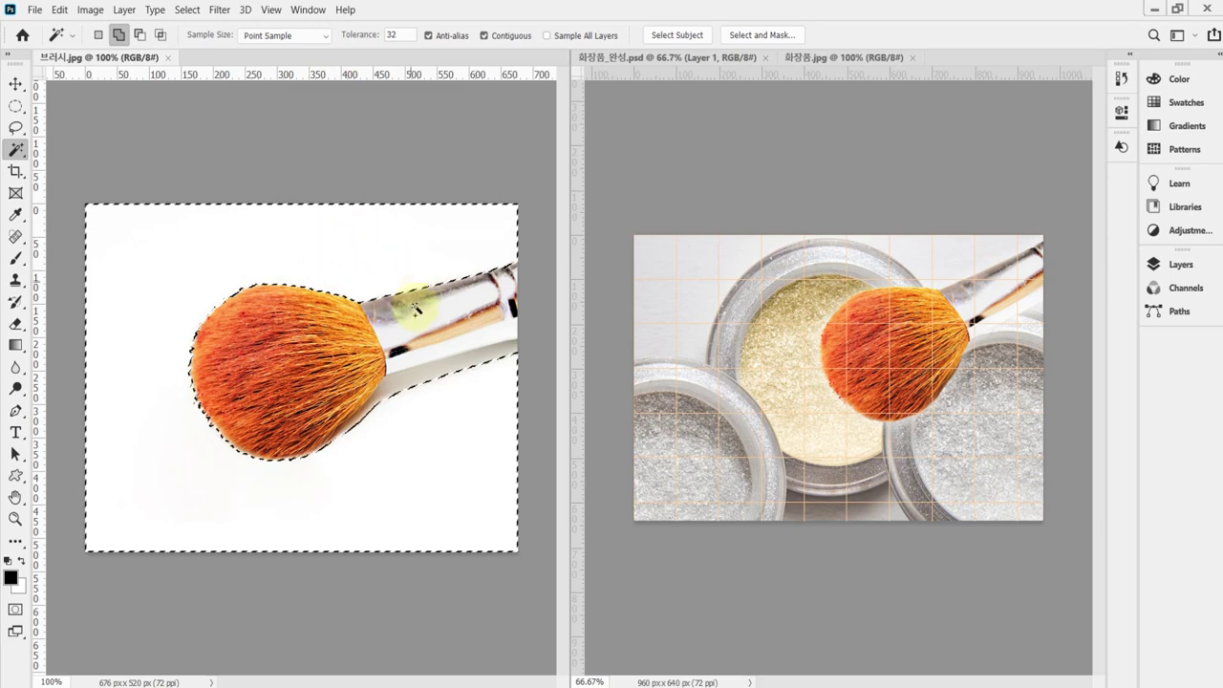
click(455, 318)
click(409, 360)
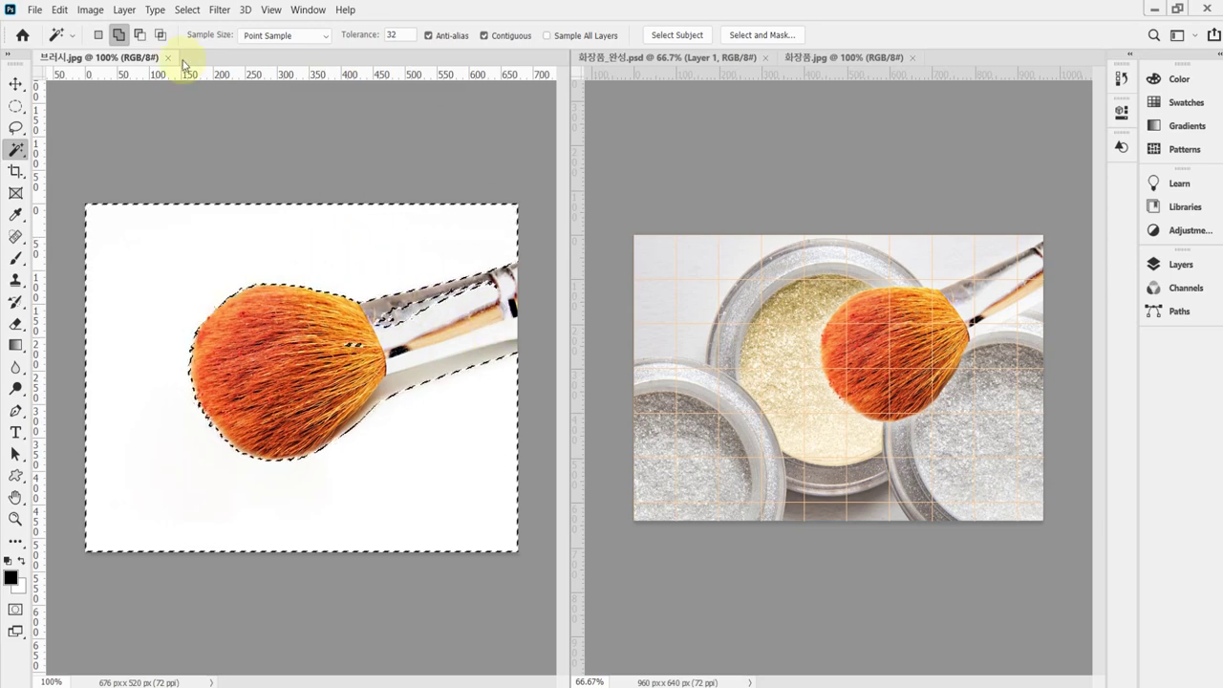
Reset all tools to their default settings
right_click(53, 36)
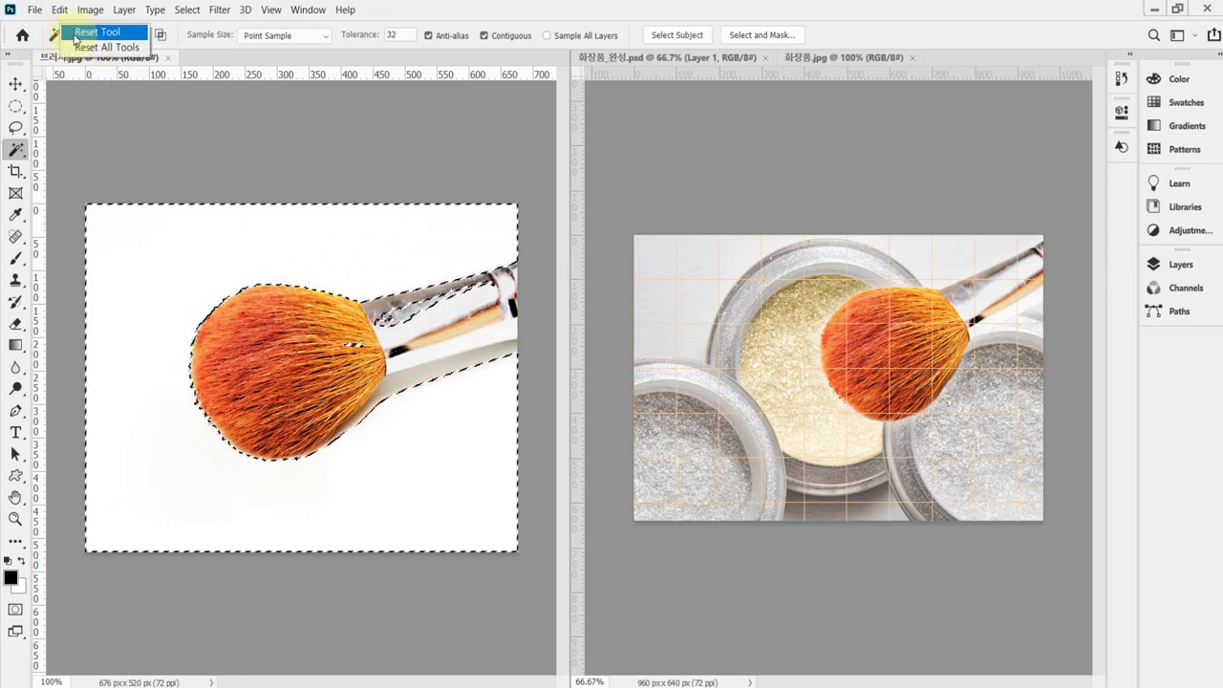
click(85, 51)
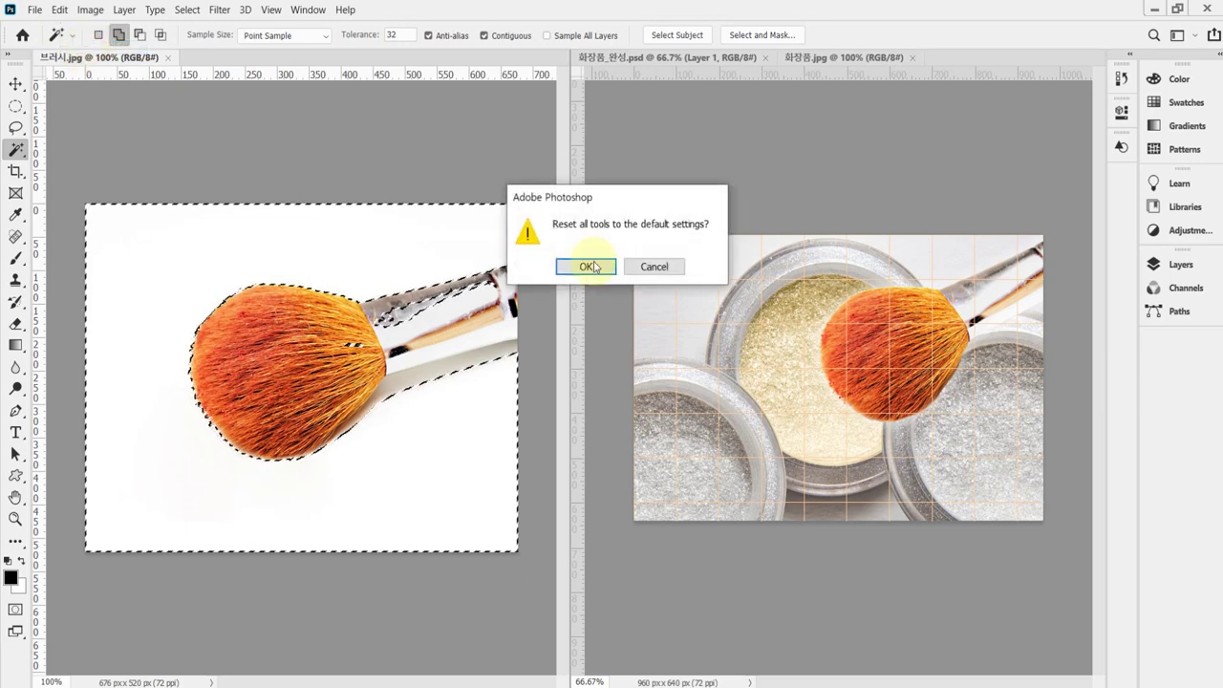
click(577, 272)
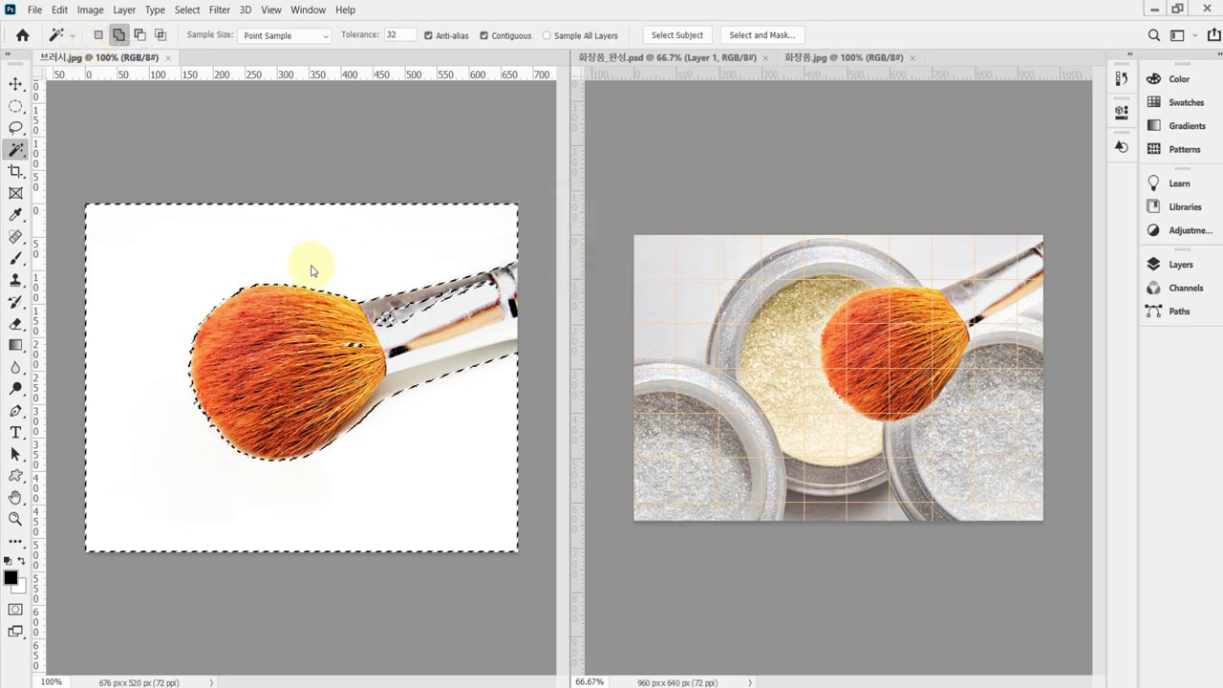
Try single Magic Wand selections on the bristles, the metal handle and the white background, each replacing the previous one
click(255, 211)
click(251, 245)
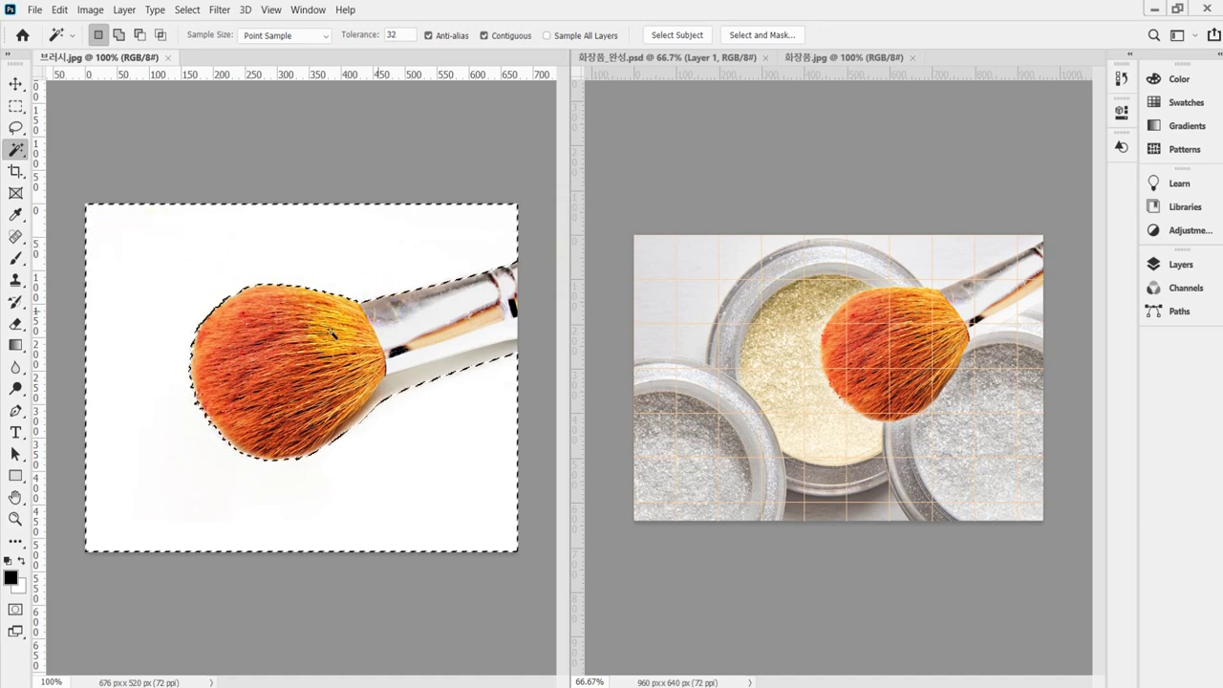
click(428, 313)
click(455, 350)
click(217, 341)
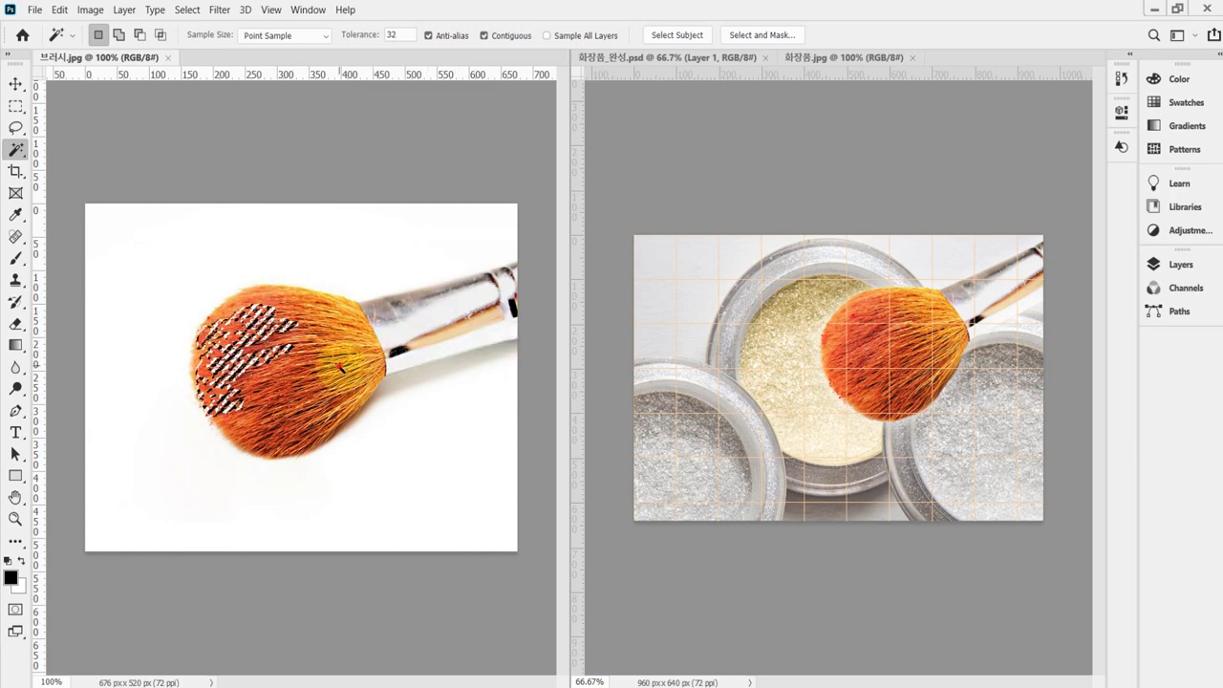
click(406, 306)
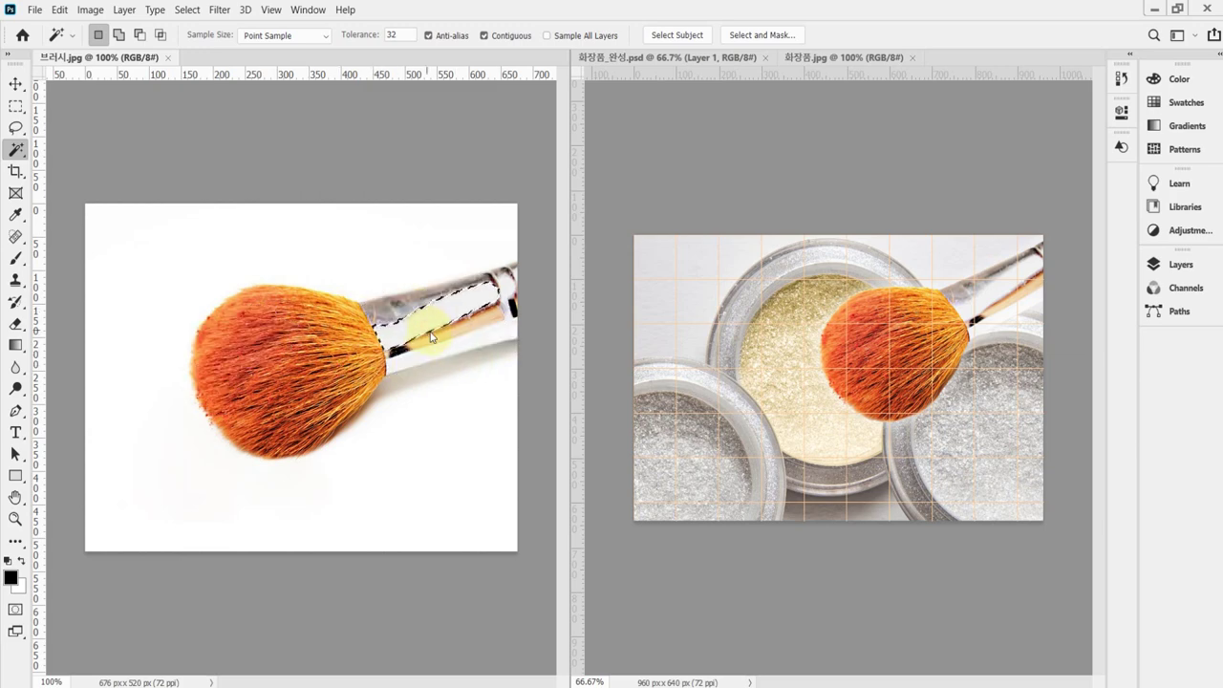
click(452, 351)
click(396, 243)
click(545, 273)
click(286, 219)
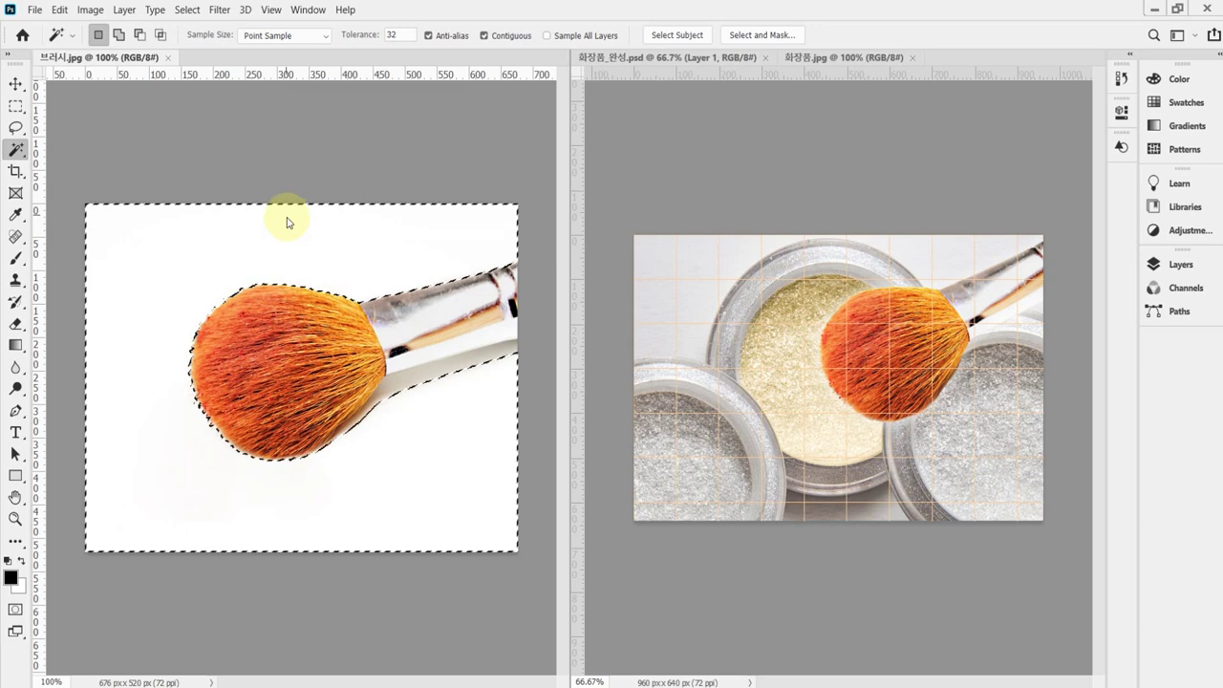
click(290, 237)
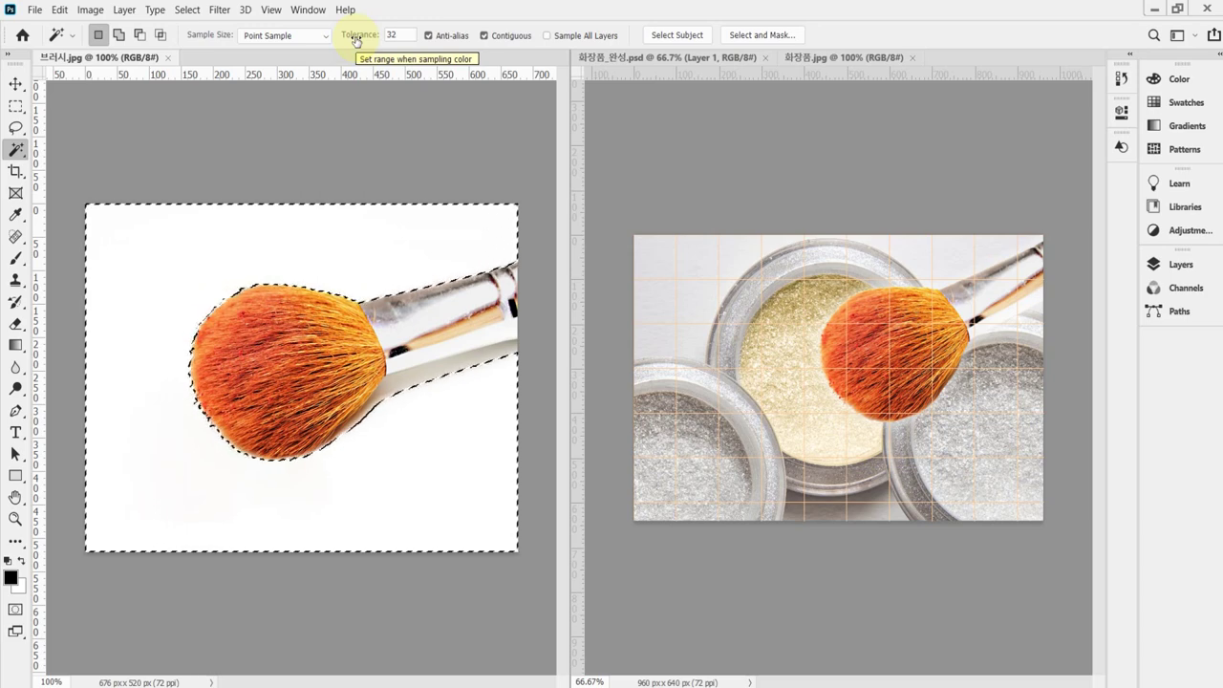
Select the white background with a Magic Wand tolerance of 43, and add the shadow below the handle in Add to Selection mode
mouse_move(355, 40)
mouse_down()
mouse_move(376, 41)
mouse_move(361, 40)
mouse_up()
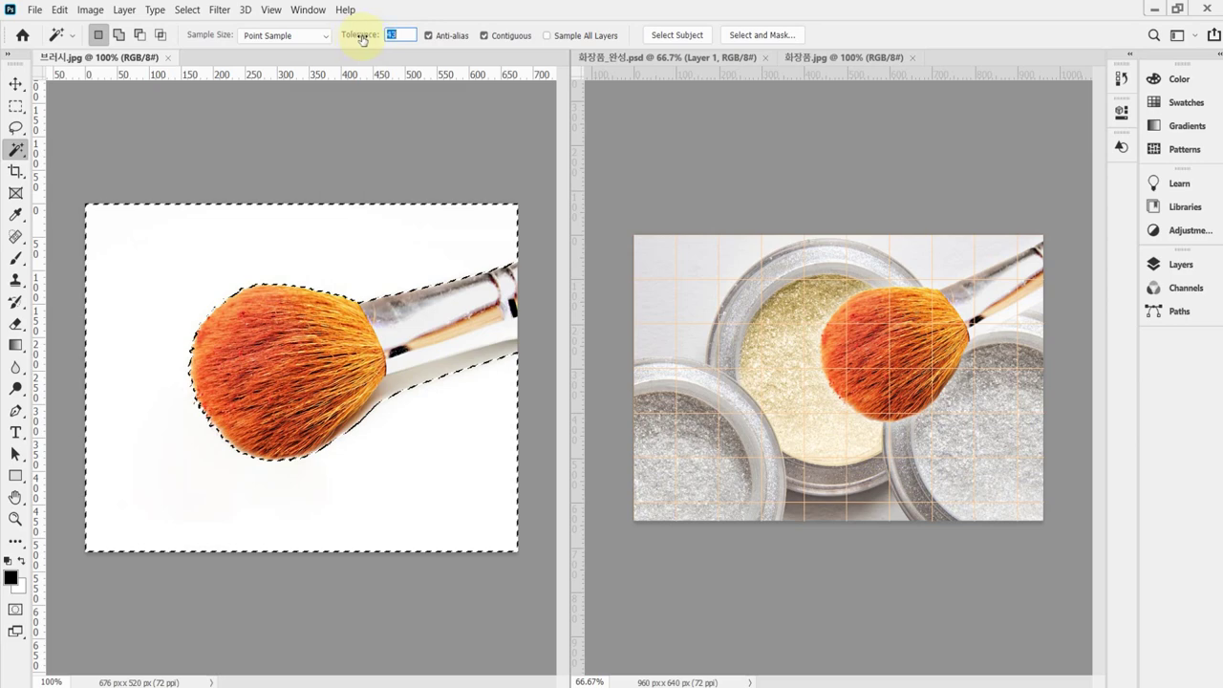
click(369, 238)
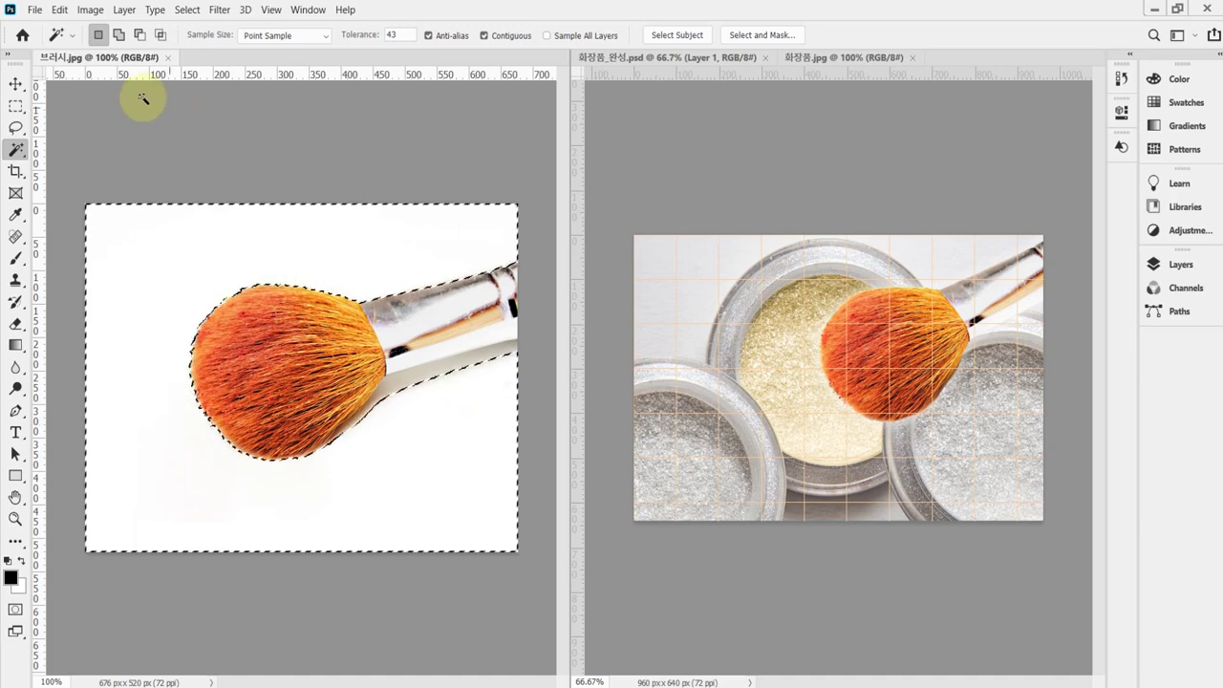
click(119, 36)
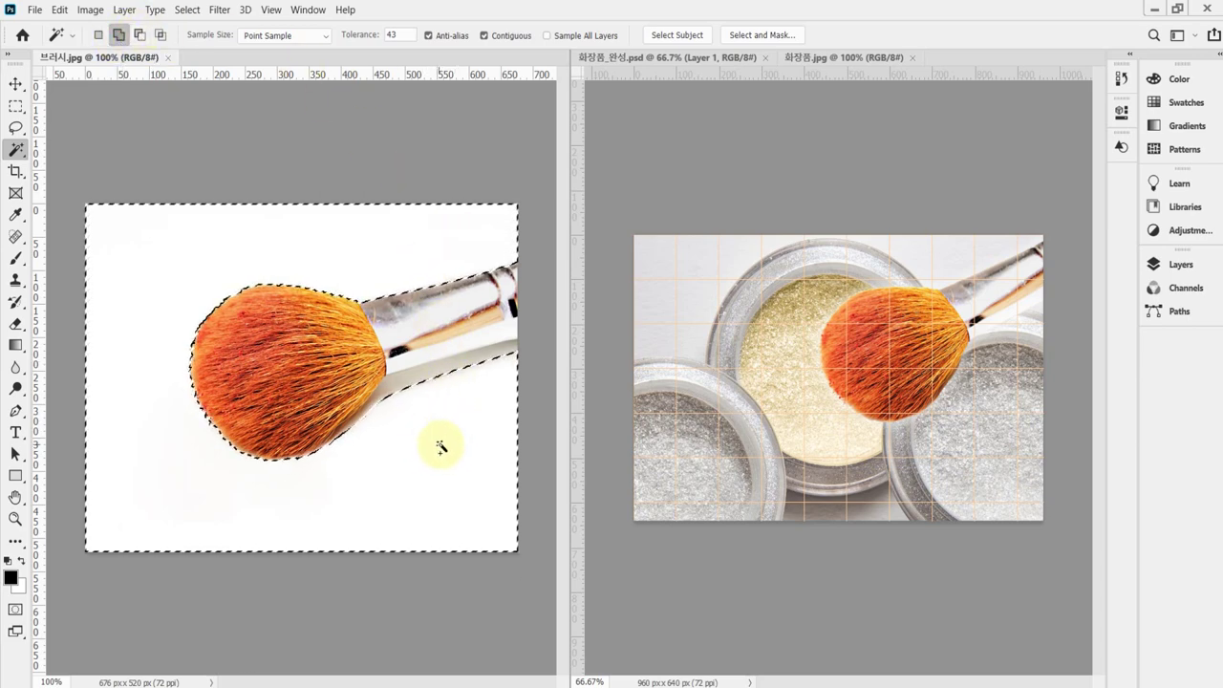
click(437, 382)
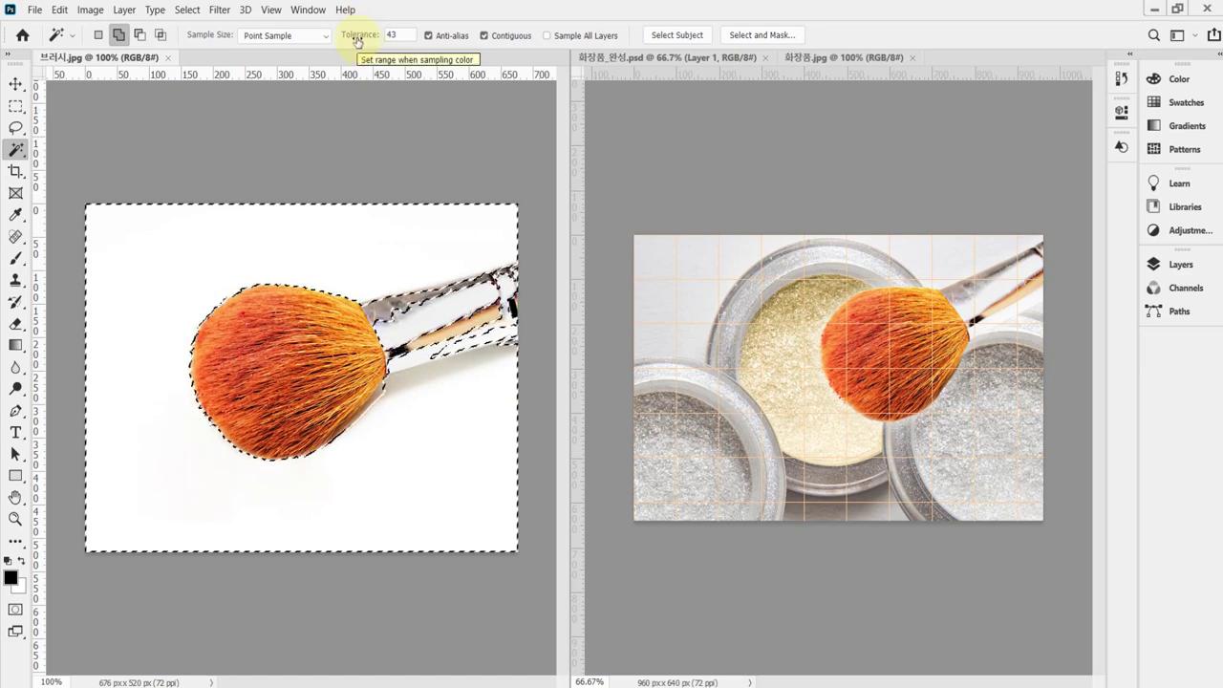
Clear the selection and, with a tolerance of 26, reselect the white background including the shadow below the brush handle
drag(355, 41, 342, 41)
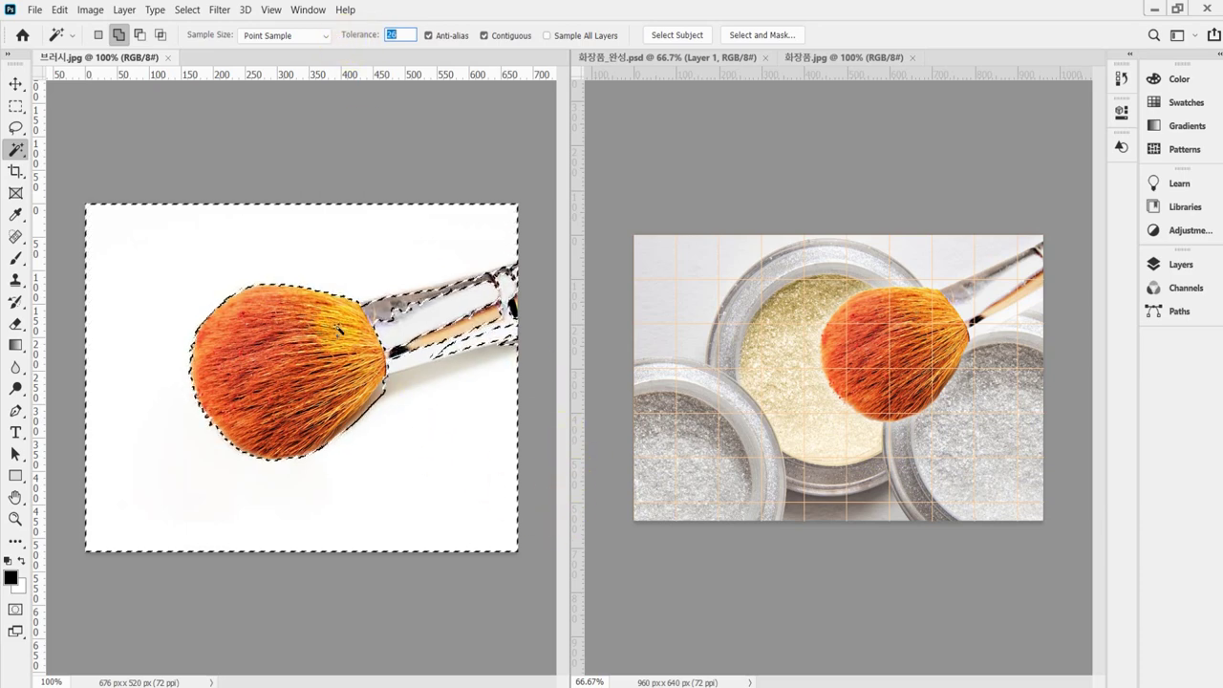
click(348, 101)
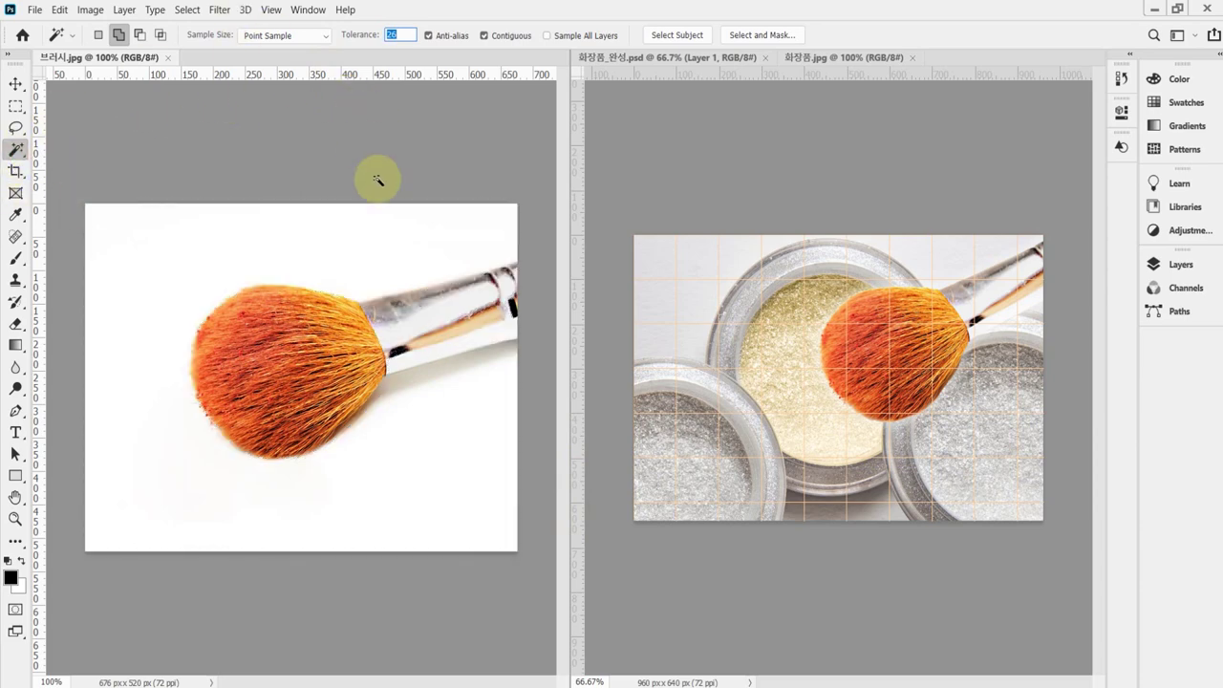
click(364, 229)
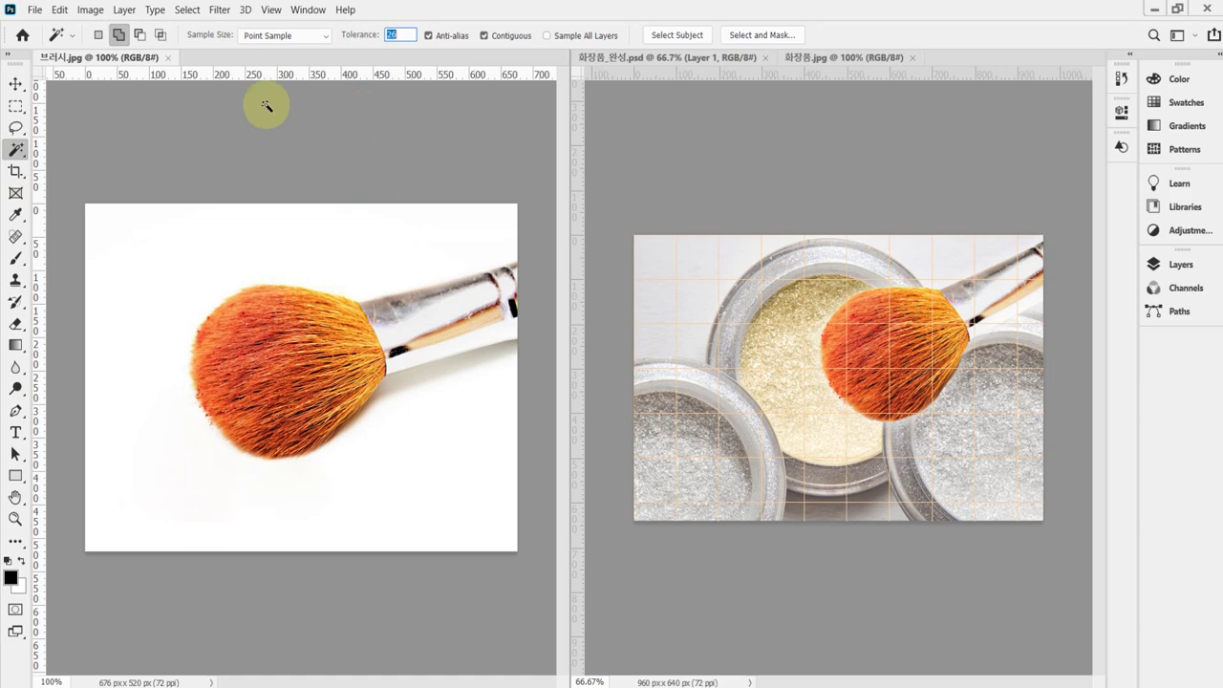
click(184, 10)
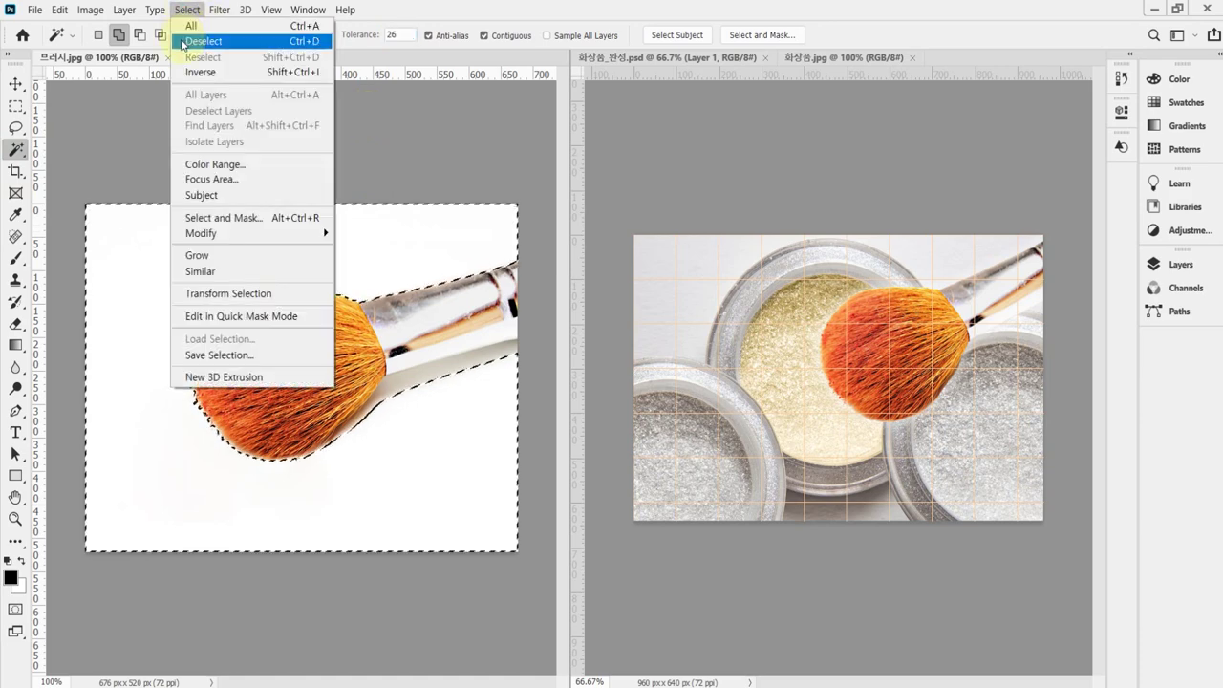
key(Escape)
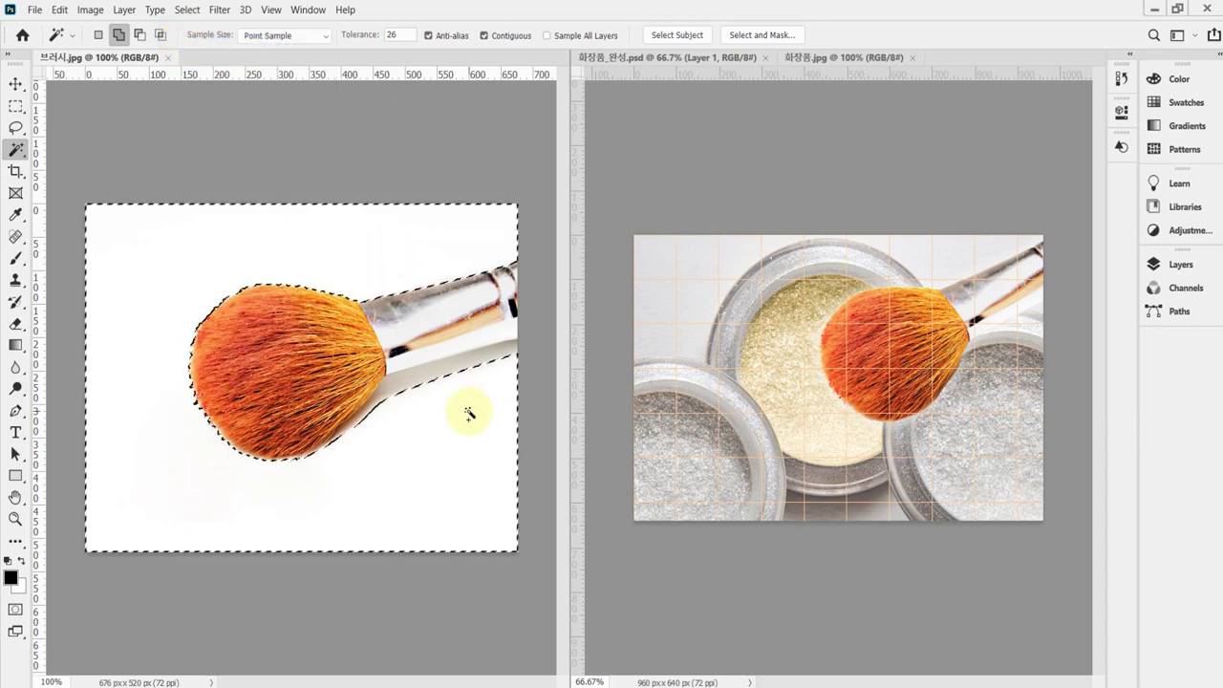
click(424, 381)
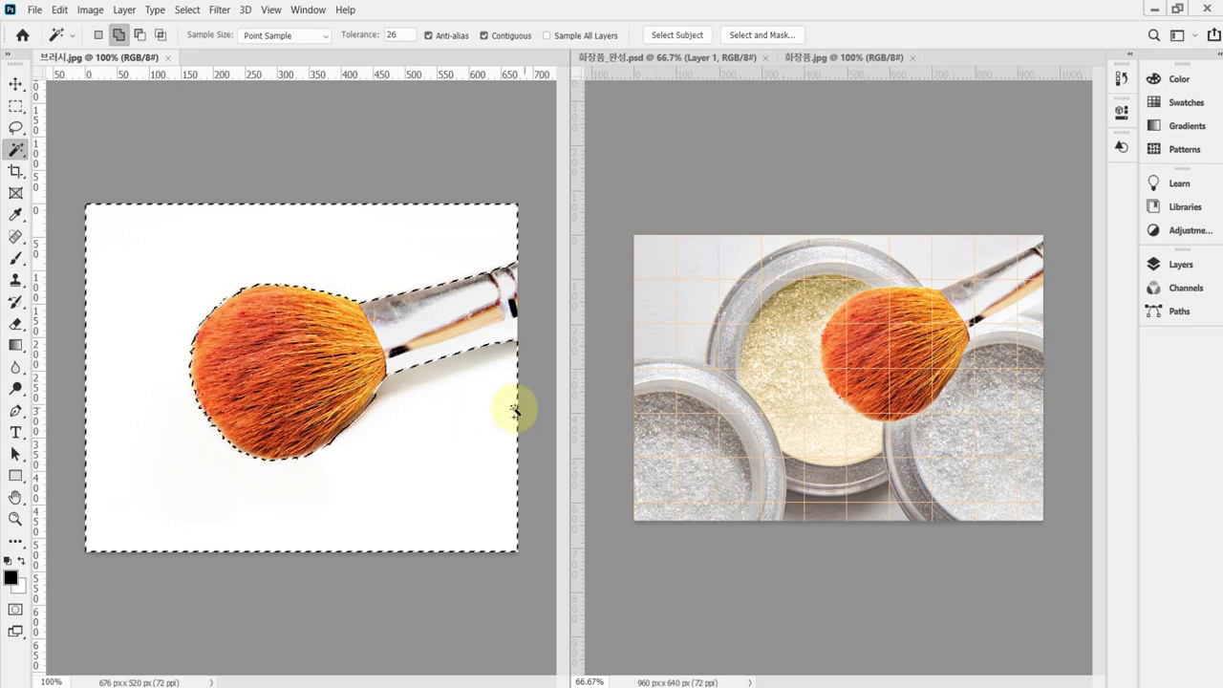
Invert the selection so that only the makeup brush is selected
click(185, 9)
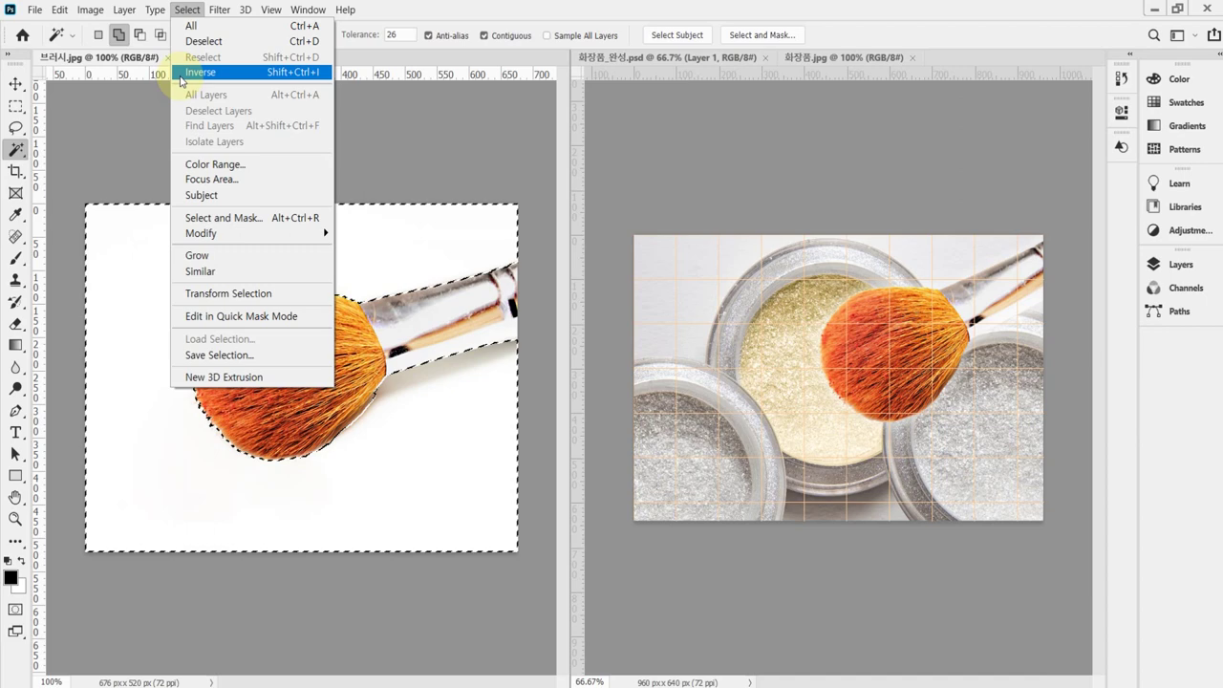
click(182, 76)
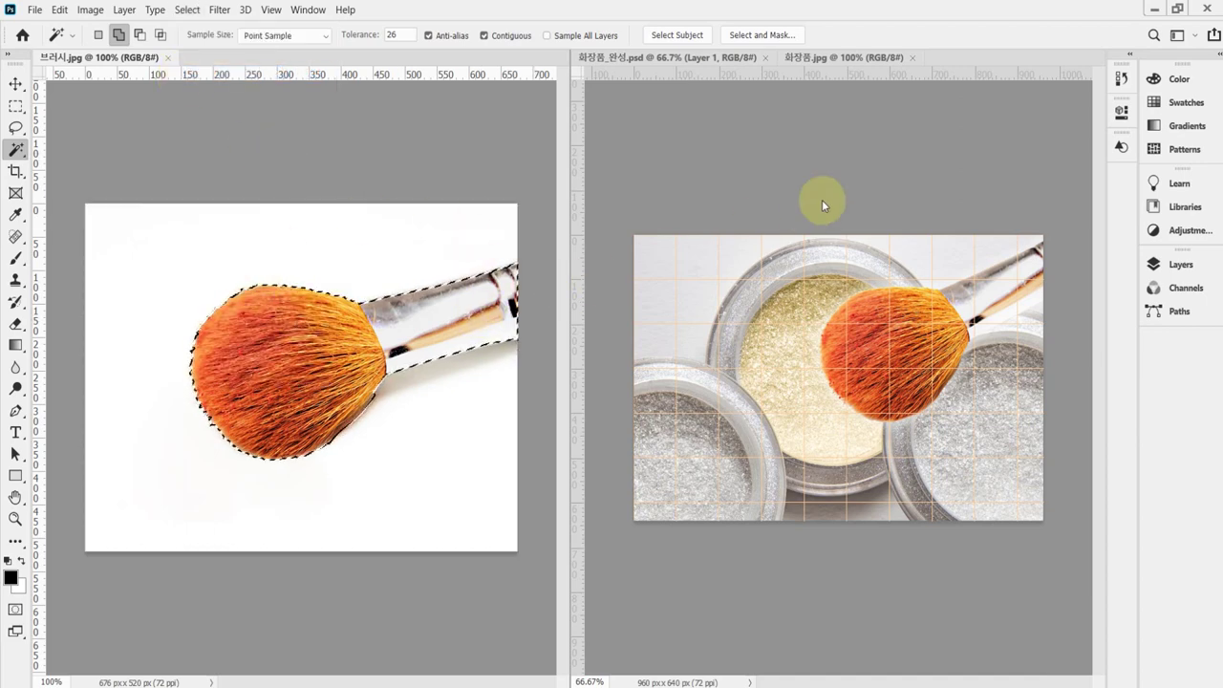
Group the 화장품.jpg document with 브러시.jpg and paste the selected brush into 화장품.jpg at 66.7% zoom
drag(810, 57, 138, 62)
key(ctrl+minus)
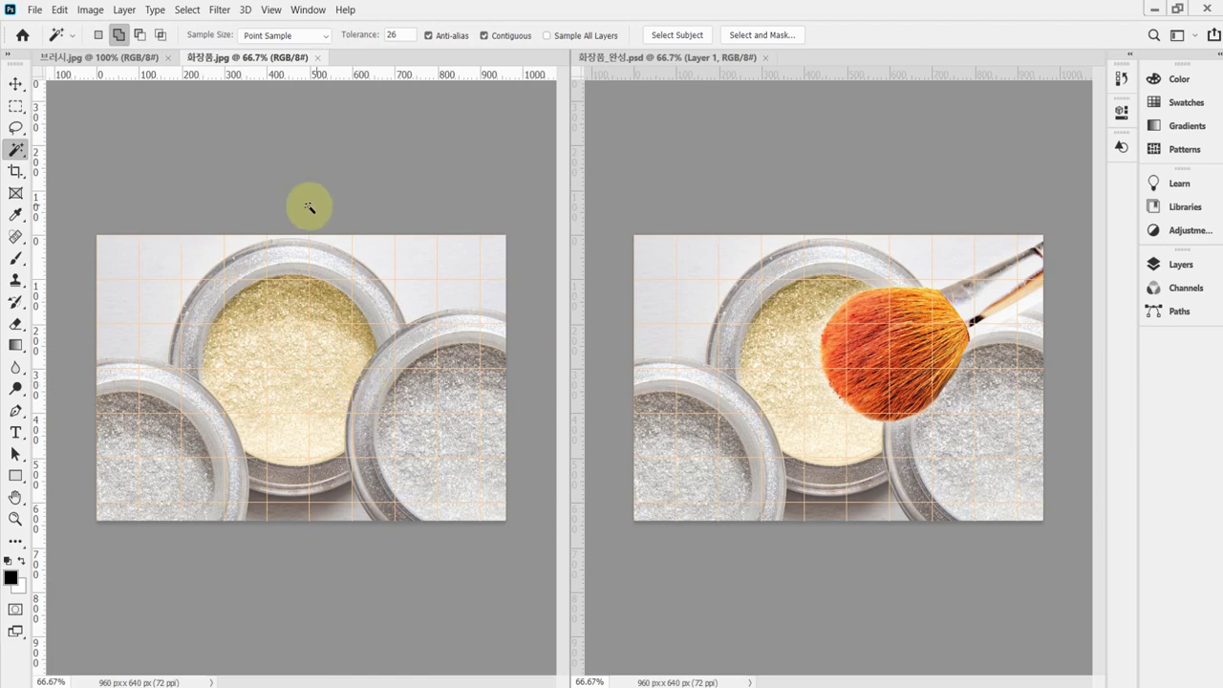
drag(307, 204, 307, 204)
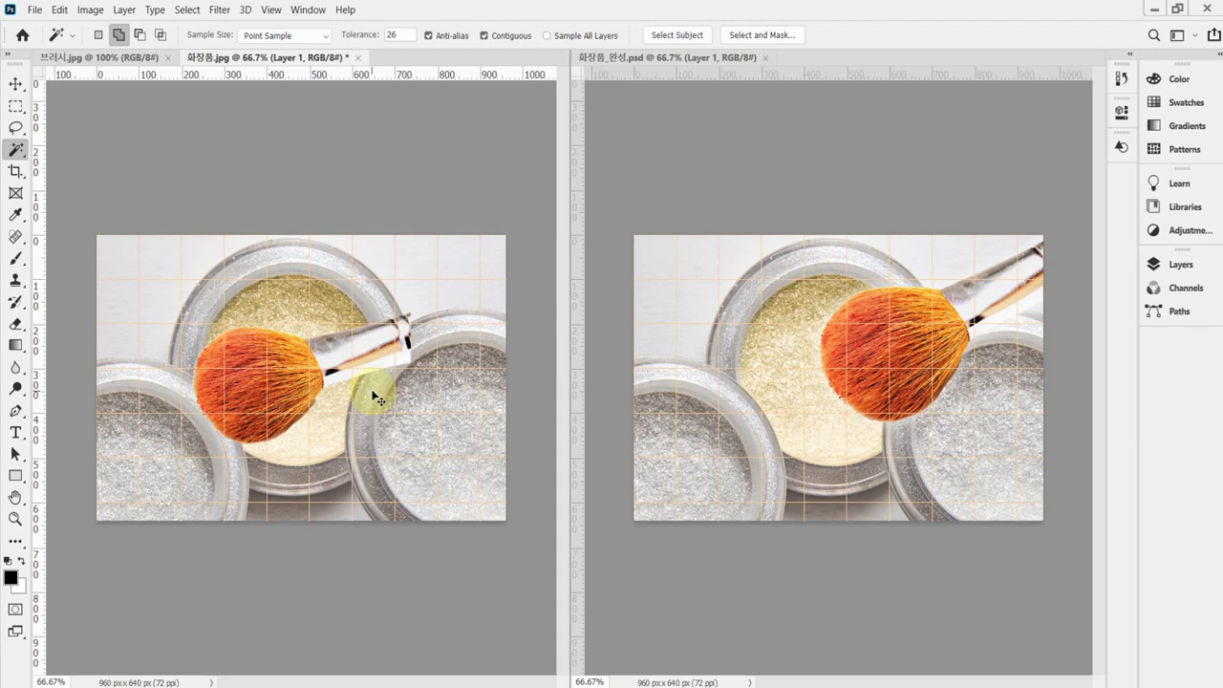
Free-transform the pasted brush: move it to the image's upper right, enlarge it to about 111% and rotate it about -12.11°
key(ctrl+t)
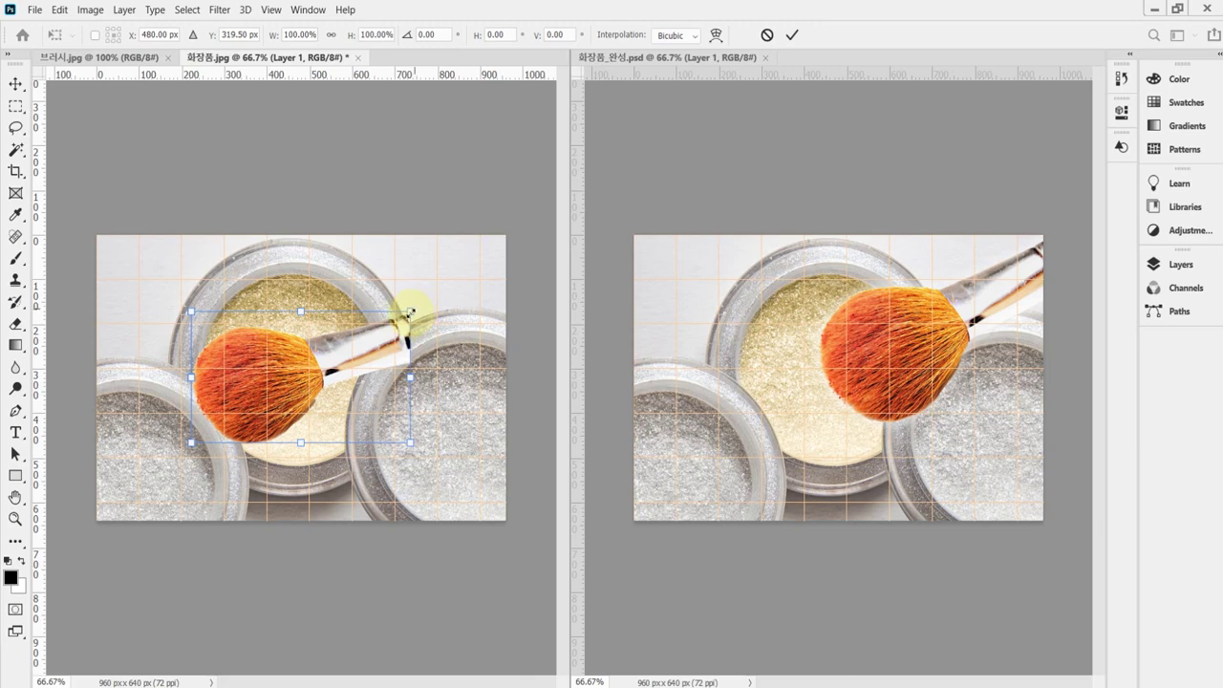
mouse_move(384, 339)
mouse_down()
mouse_move(455, 322)
mouse_move(489, 276)
mouse_move(476, 285)
mouse_up()
drag(286, 377, 259, 402)
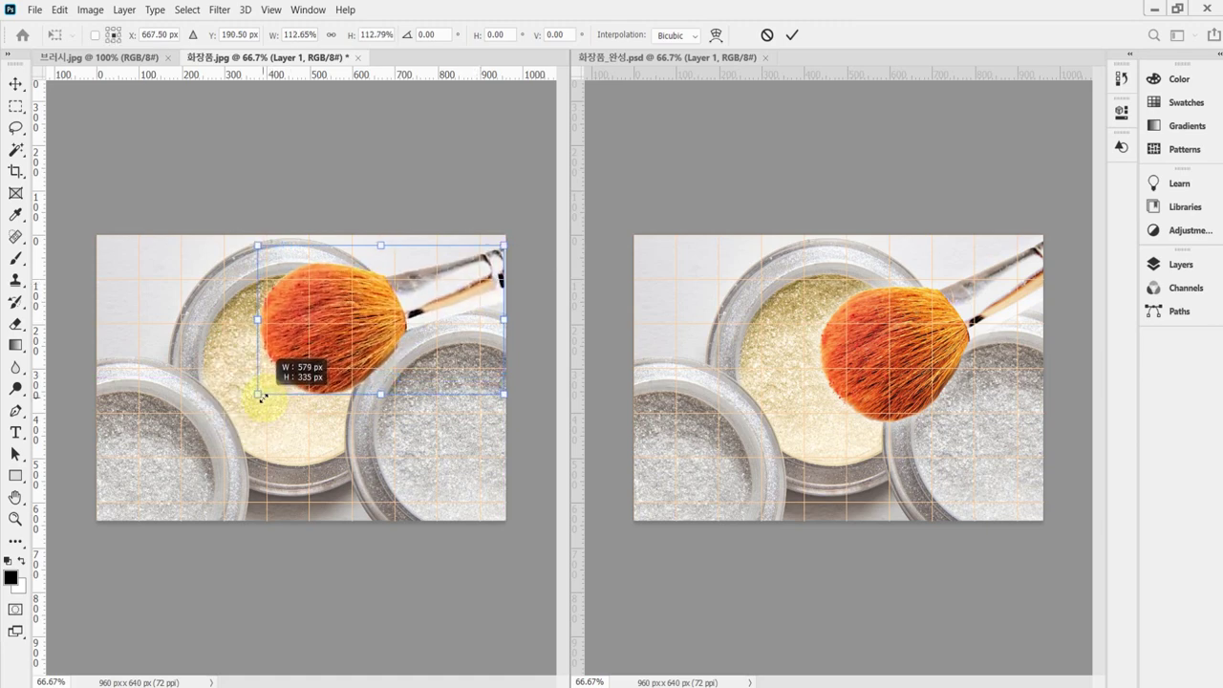
mouse_move(395, 510)
mouse_down()
mouse_move(443, 482)
mouse_move(429, 484)
mouse_up()
mouse_move(417, 309)
mouse_down()
mouse_move(465, 319)
mouse_move(453, 323)
mouse_up()
drag(452, 323, 452, 323)
drag(301, 430, 301, 423)
mouse_move(457, 312)
mouse_down()
mouse_move(446, 329)
mouse_move(463, 322)
mouse_up()
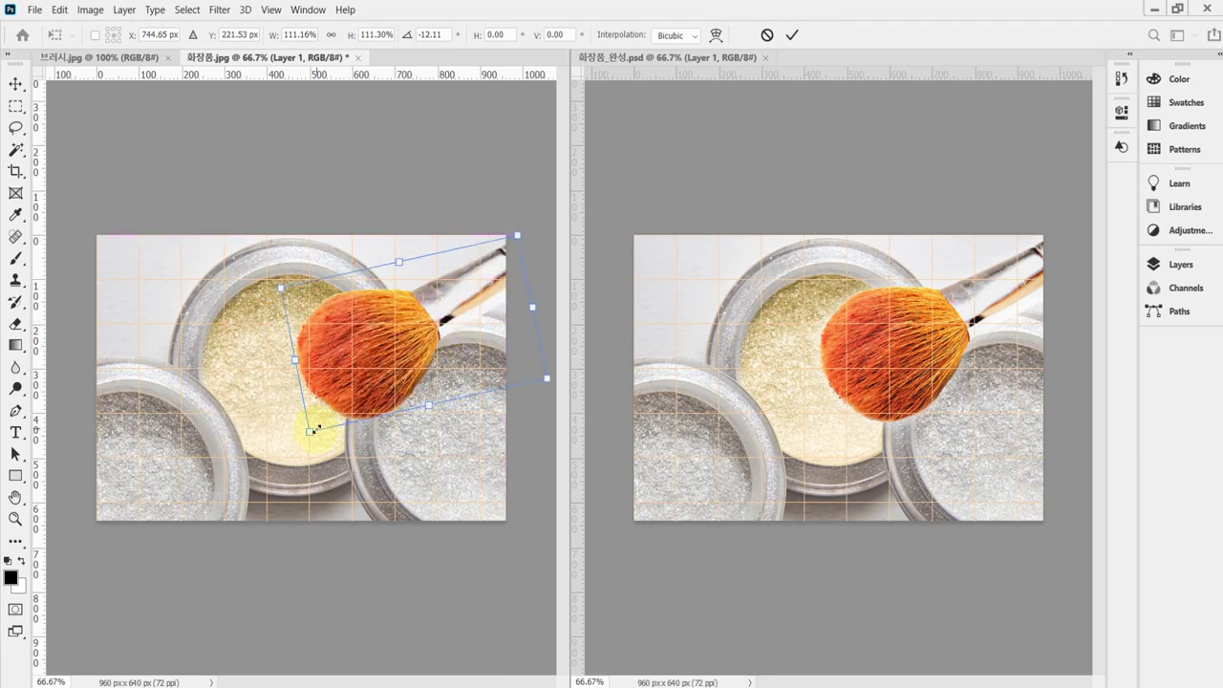
Enlarge the brush to about 117% of its original size, apply the transformation and return to the Magic Wand
mouse_move(316, 429)
mouse_down()
mouse_move(295, 437)
mouse_move(306, 436)
mouse_up()
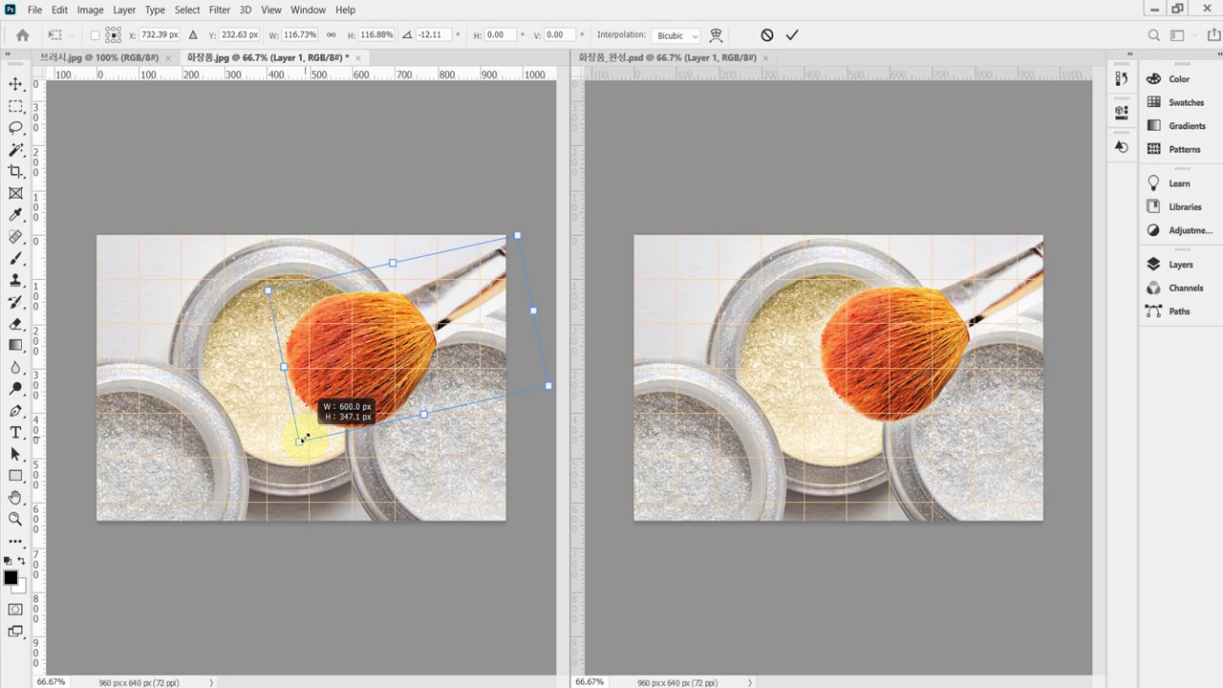
drag(306, 437, 303, 437)
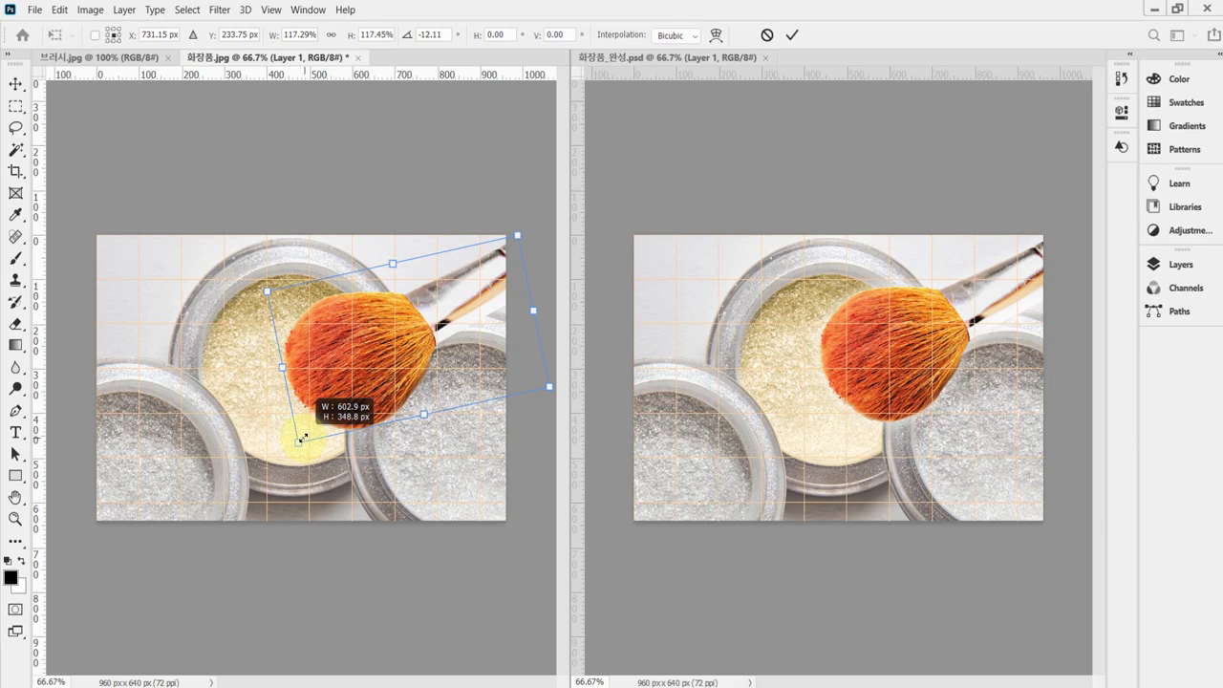
drag(302, 437, 302, 437)
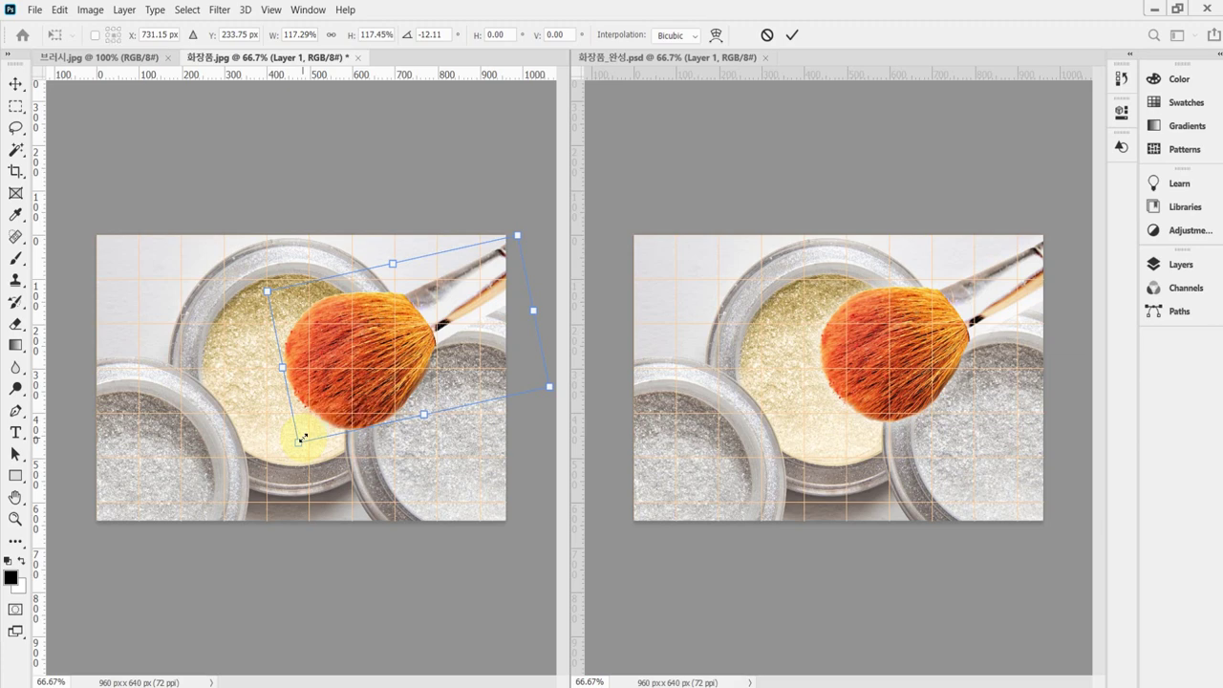
drag(408, 364, 407, 364)
key(Return)
key(w)
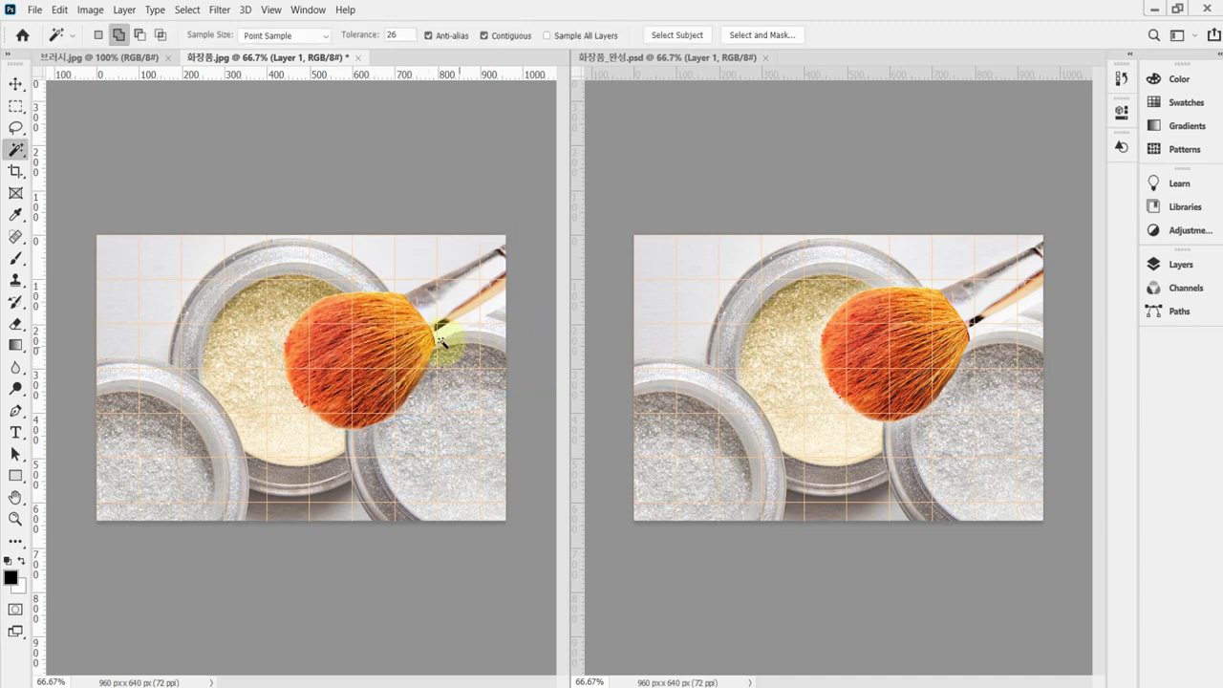
Open the layer style settings of the brush layer (Layer 1) and turn on Outer Glow
click(1154, 264)
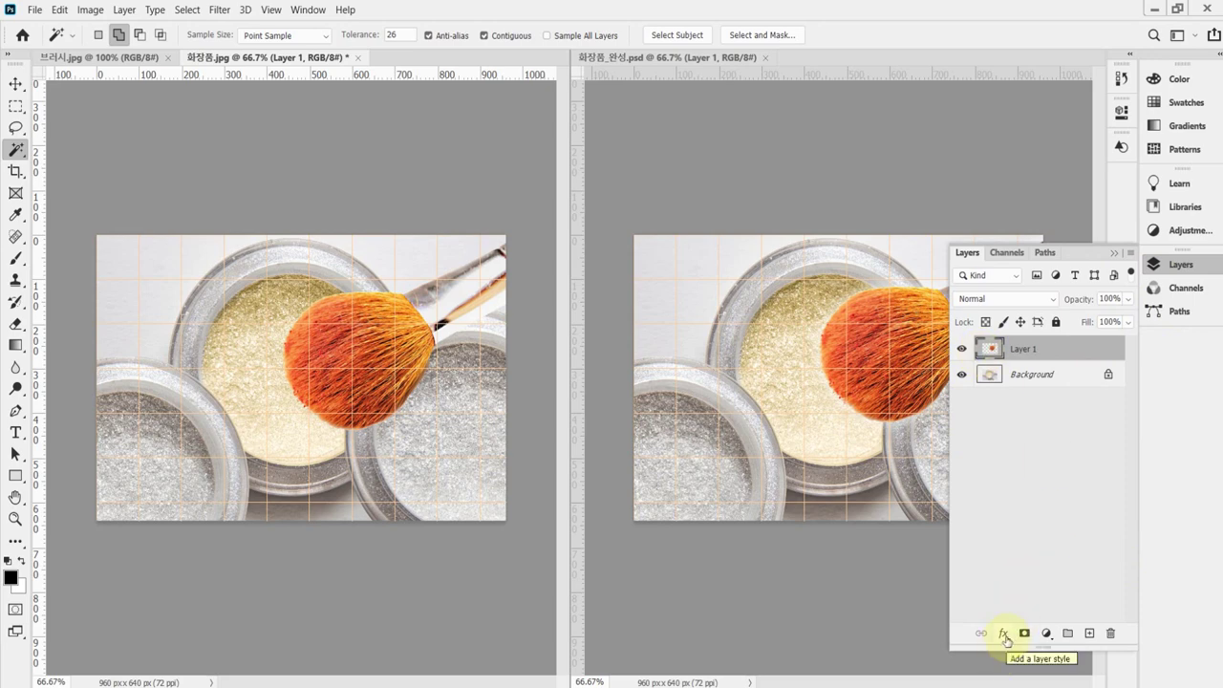
double_click(1002, 355)
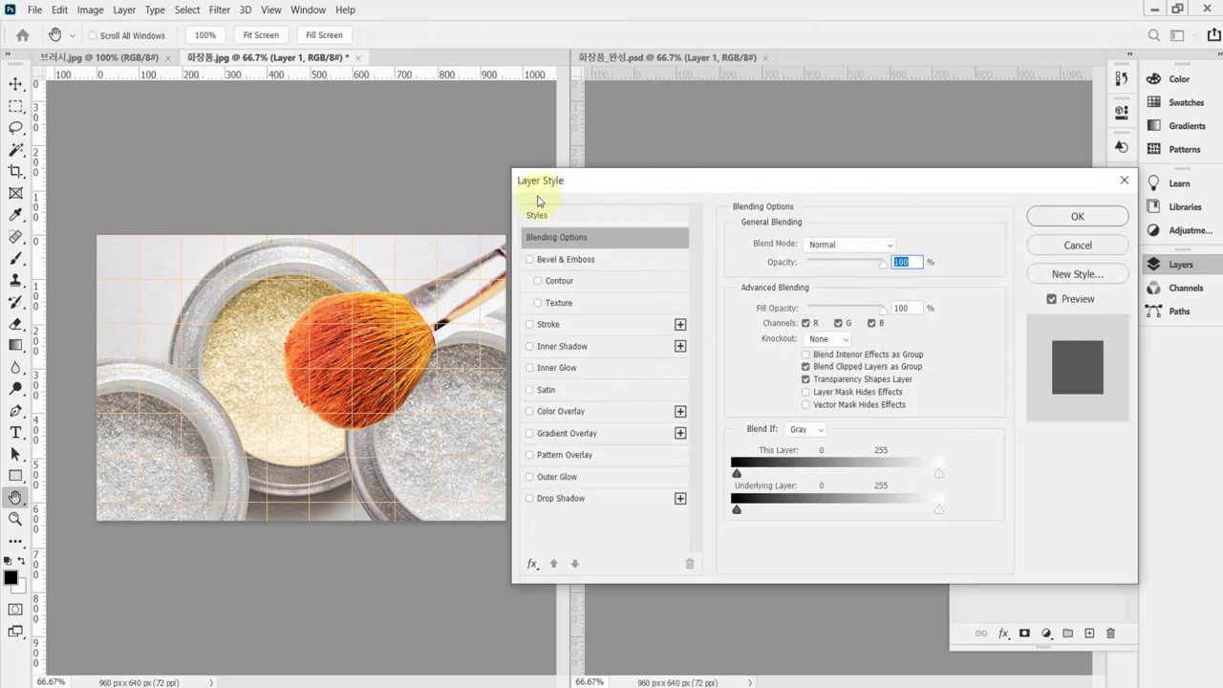
drag(619, 184, 691, 105)
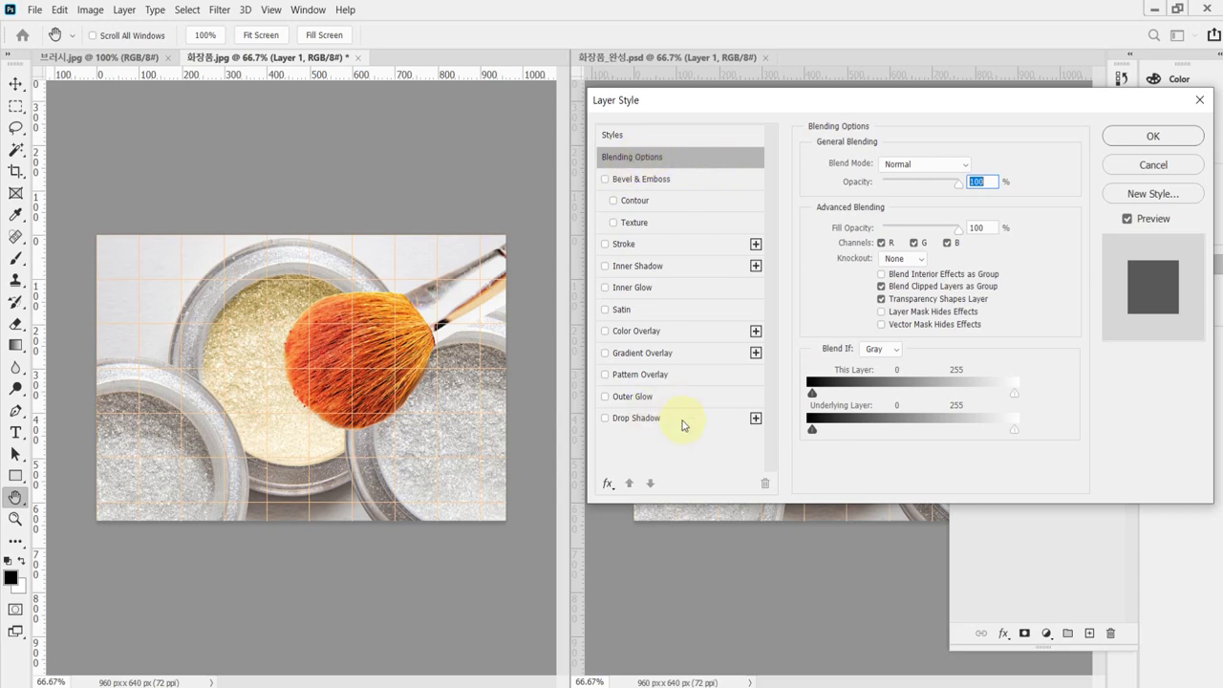
click(643, 397)
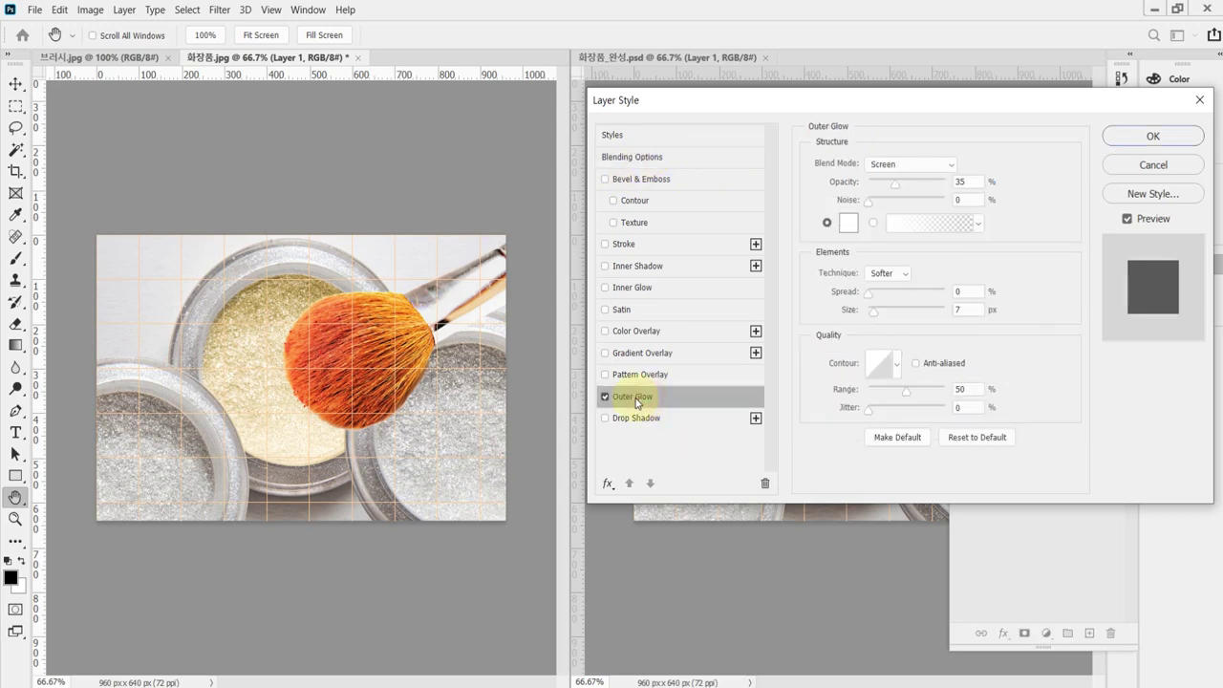
drag(917, 107, 782, 37)
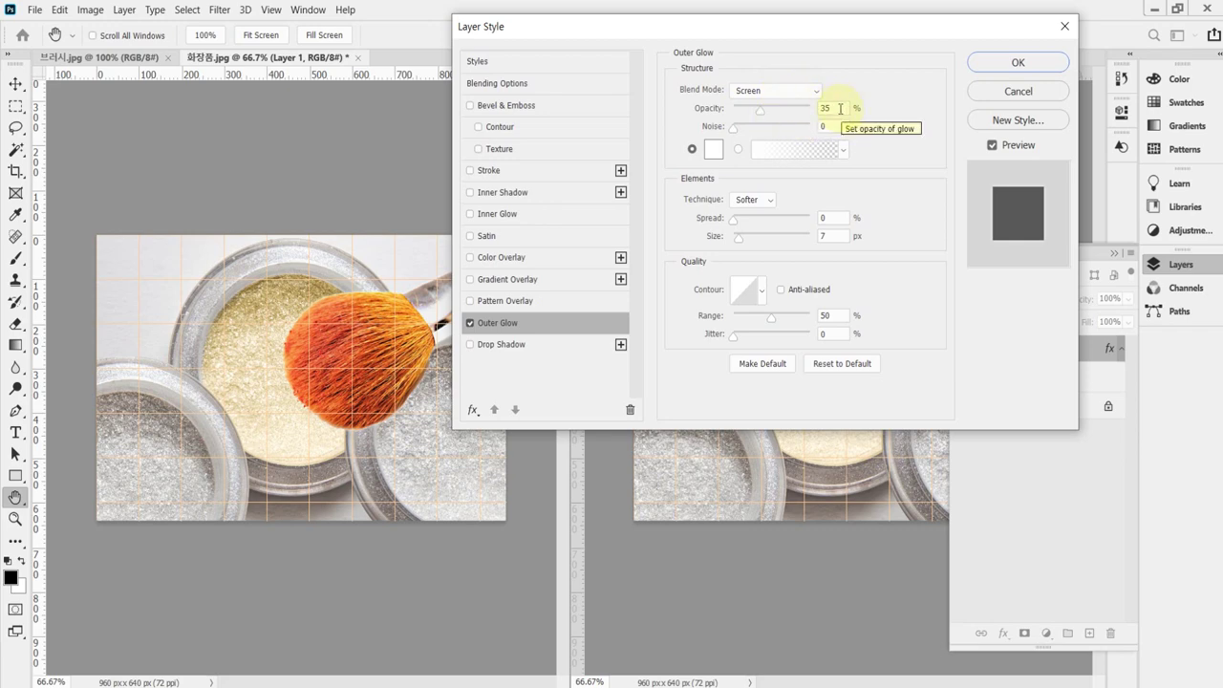
Set the Outer Glow's spread to 10% and its size to 35 px
click(840, 109)
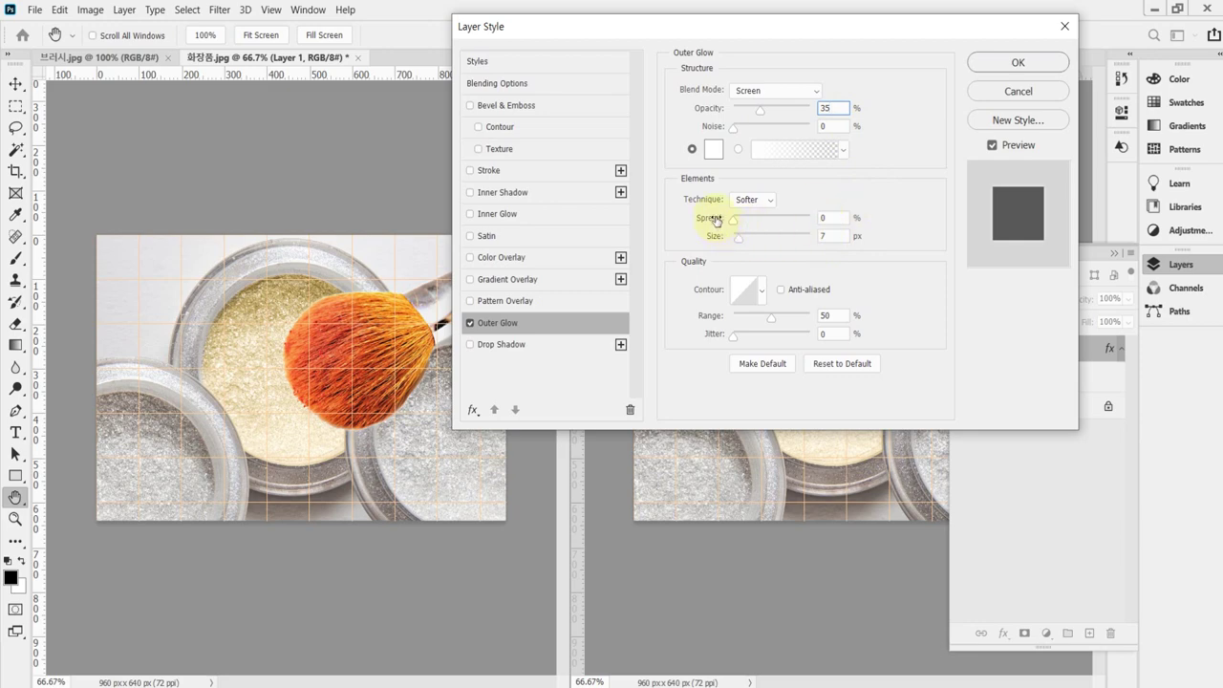
click(836, 214)
text(10)
key(Tab)
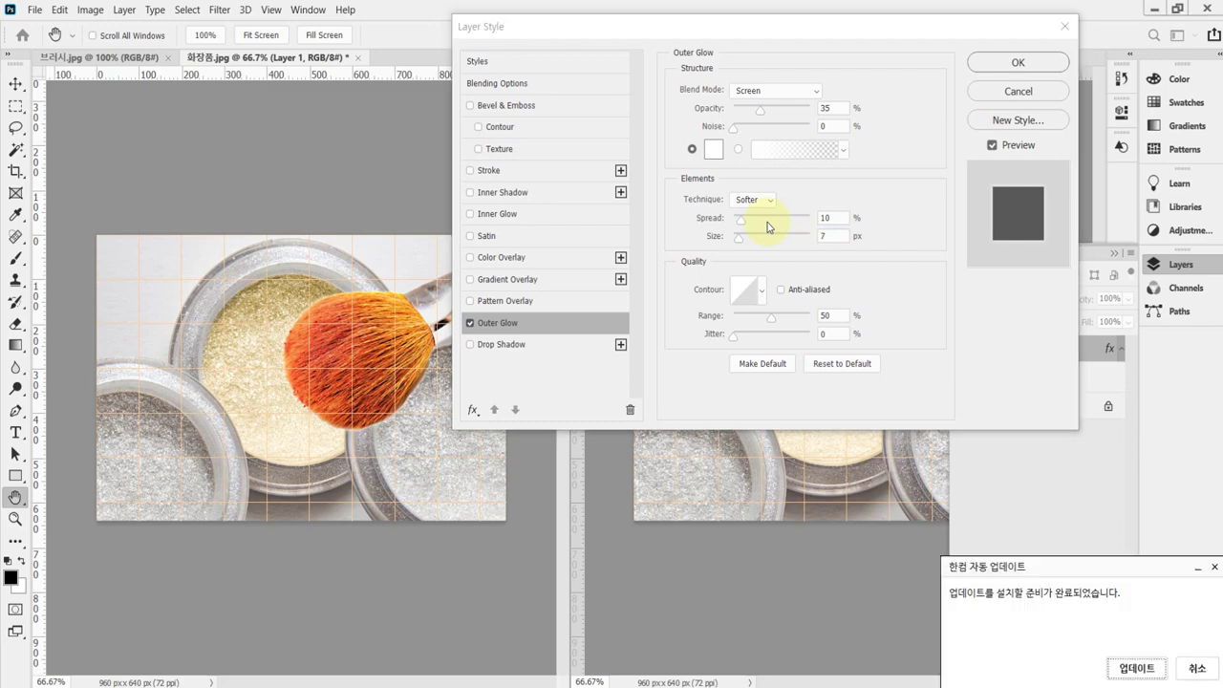
double_click(833, 236)
text(35)
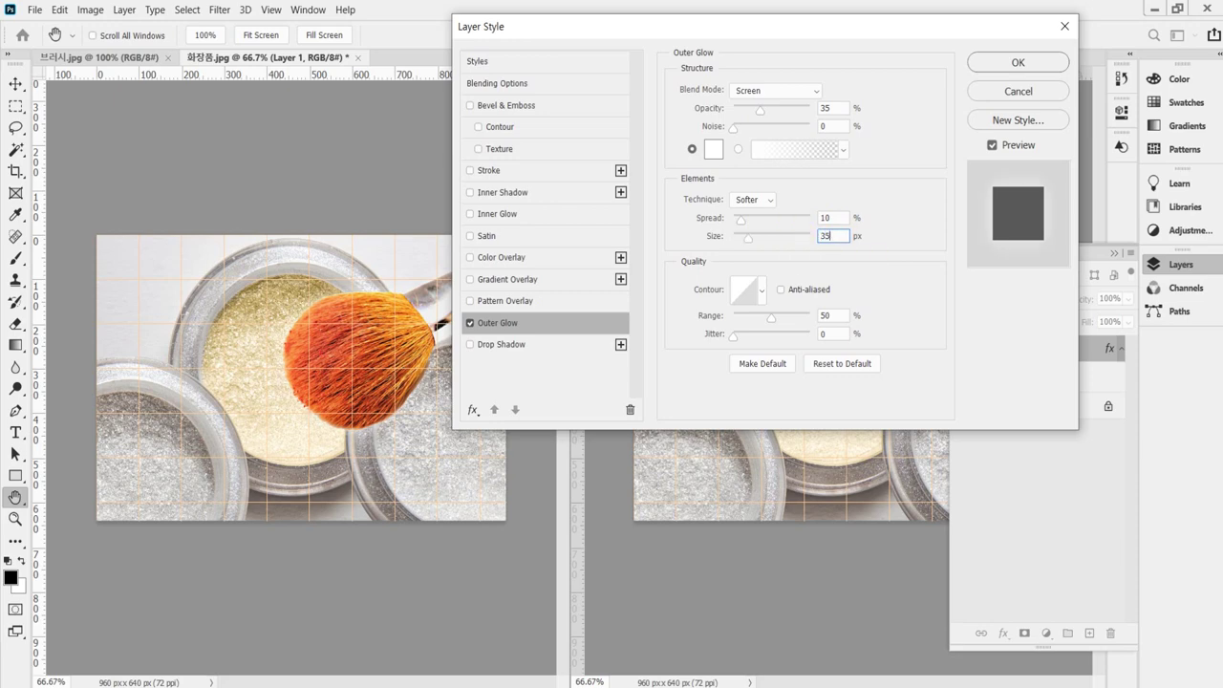
drag(793, 241, 754, 243)
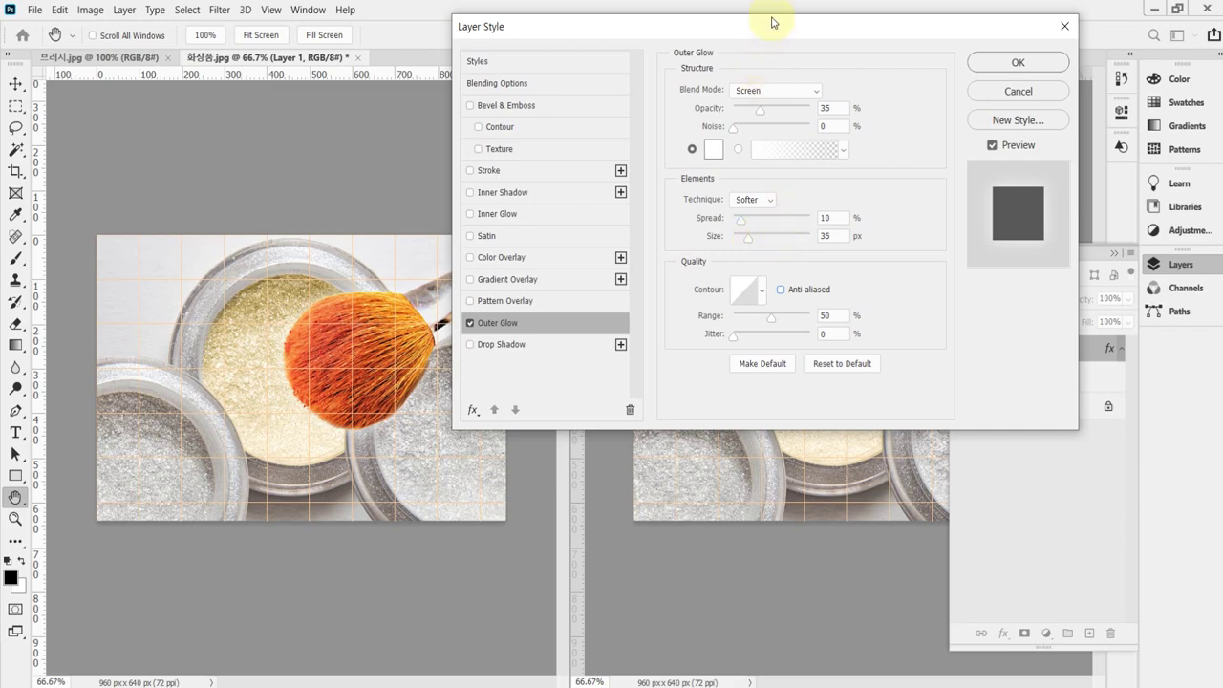
Apply the Outer Glow to the brush layer and uncover the finished example for comparison
drag(784, 11, 680, 395)
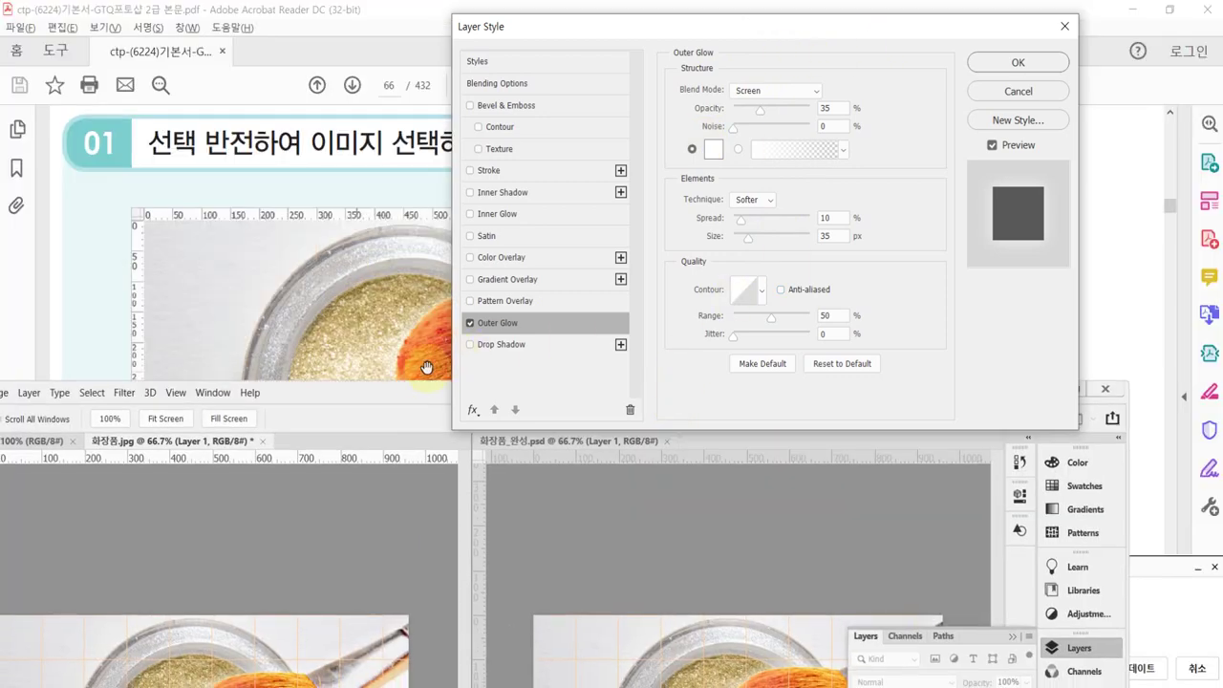
drag(419, 395, 420, 3)
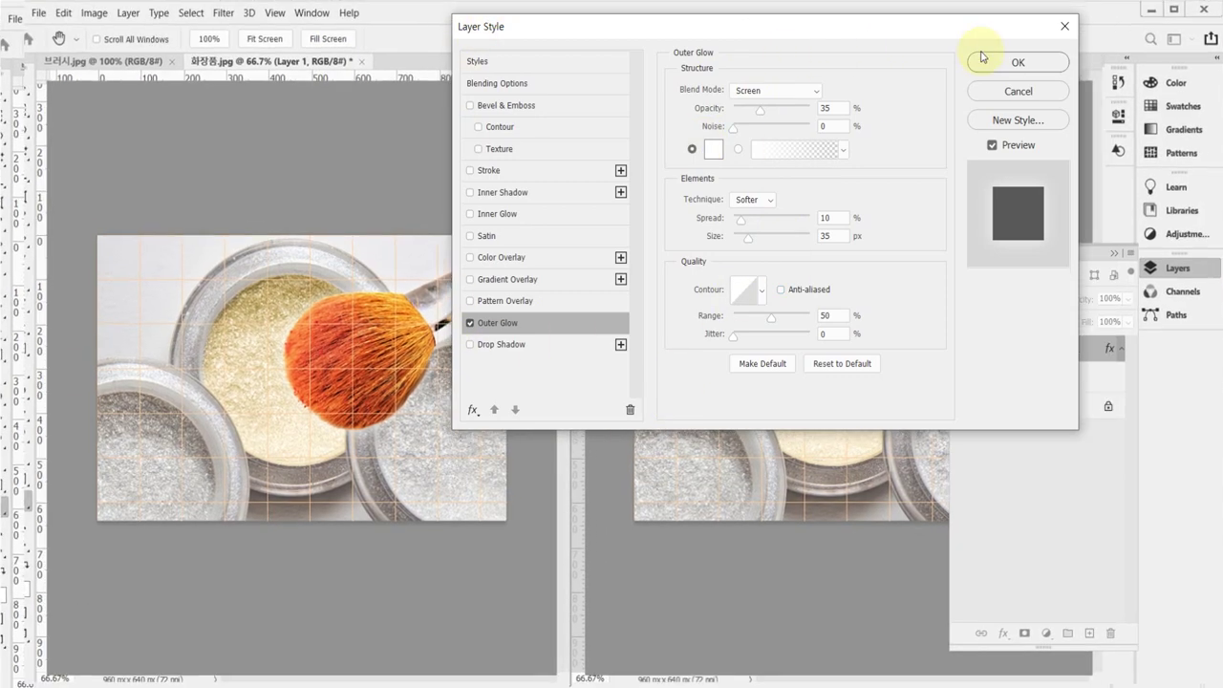
click(1022, 65)
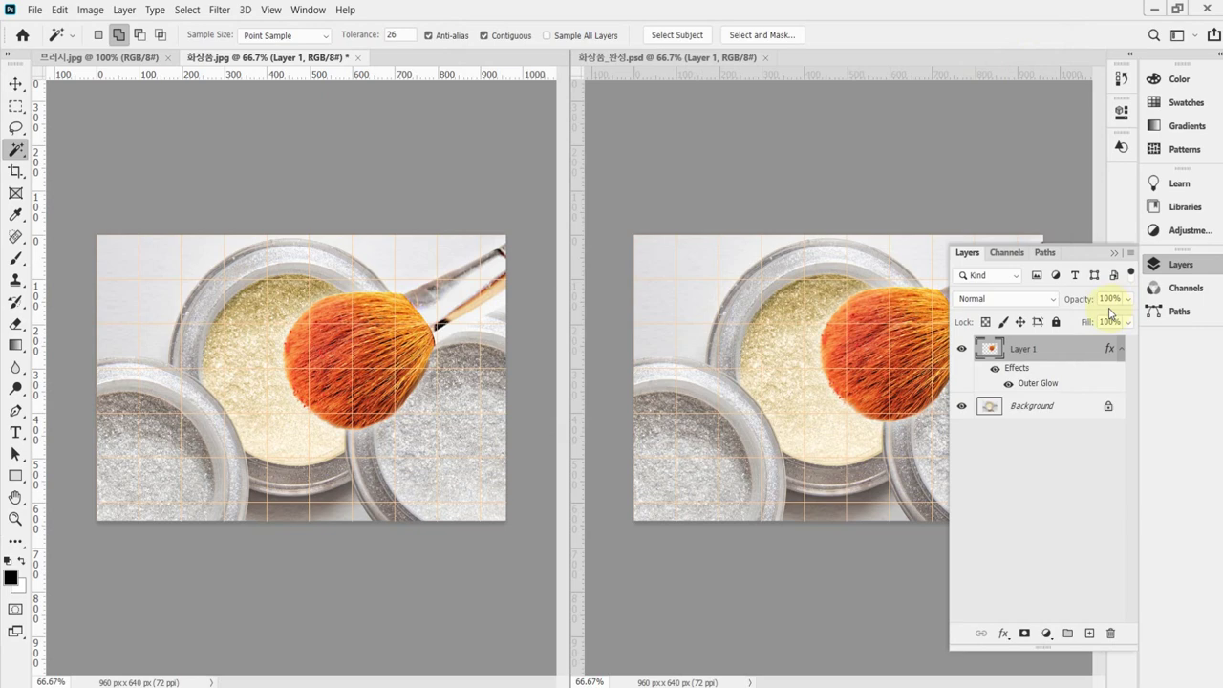
click(1197, 272)
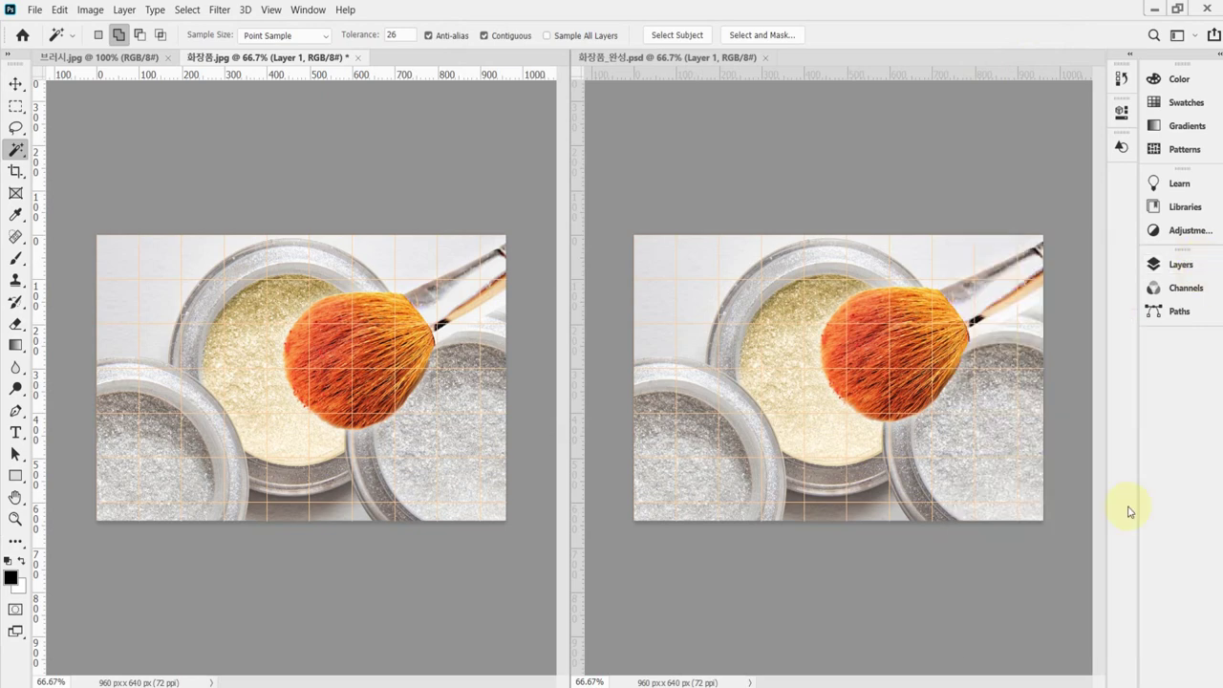
Reopen Layer 1's Outer Glow settings and compare the brush with the effect preview off and on
click(1180, 267)
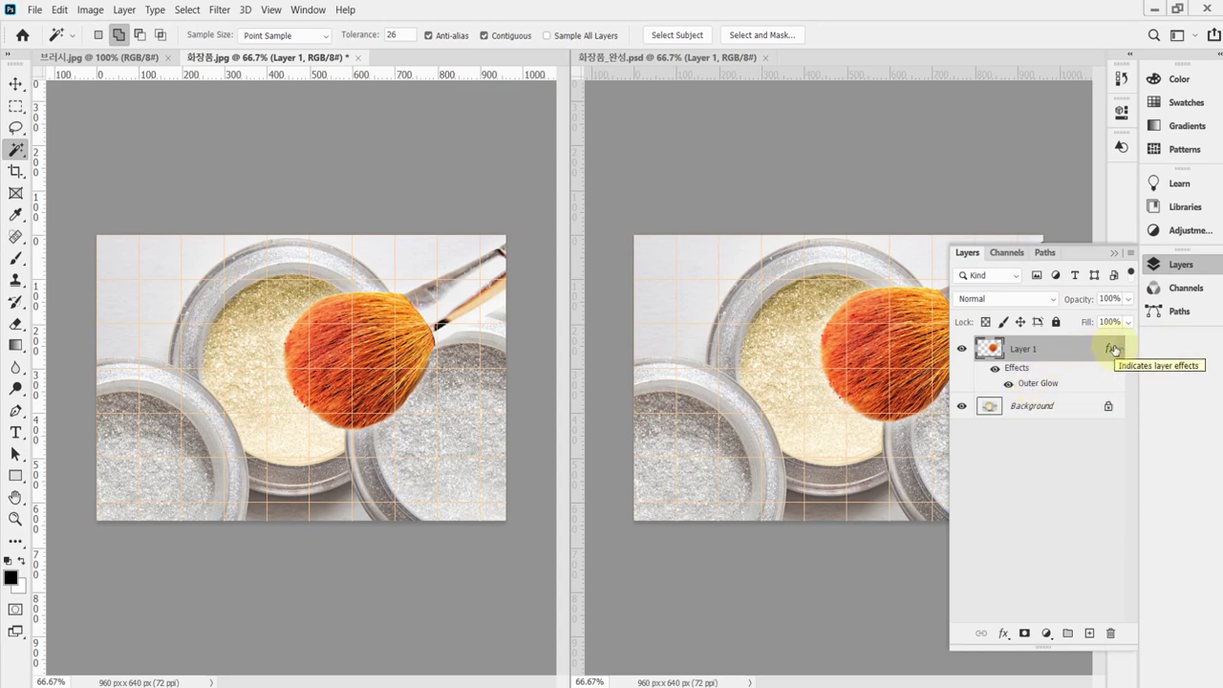
double_click(1029, 385)
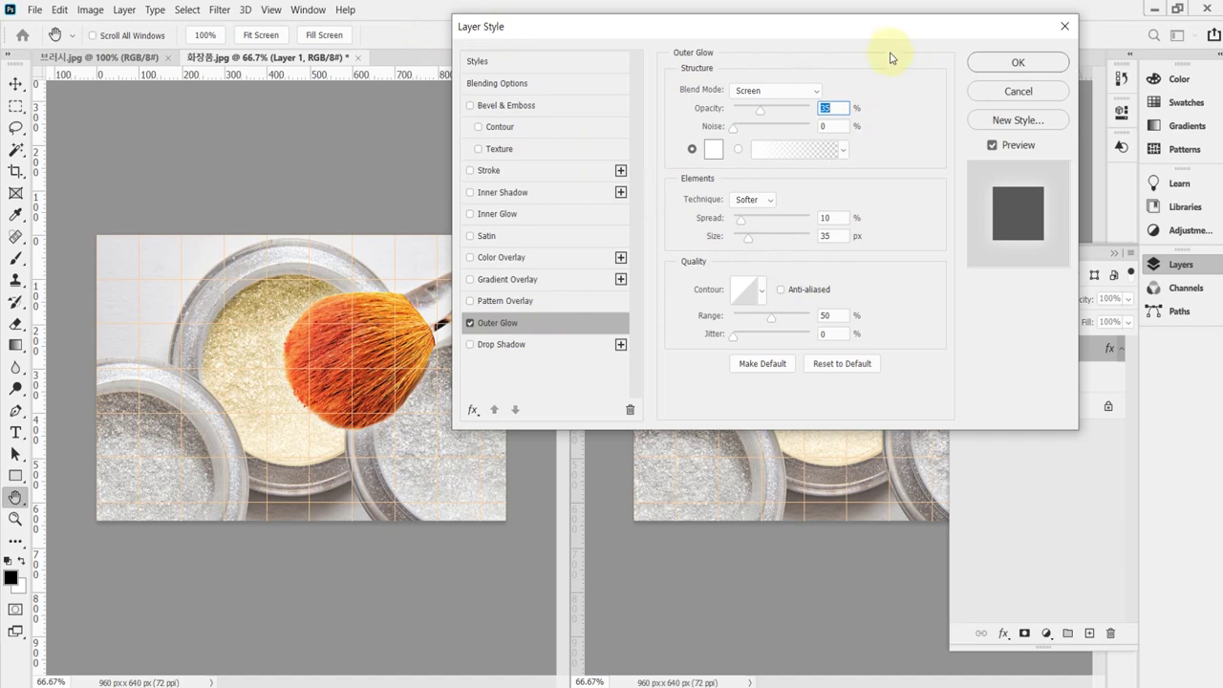
drag(877, 30, 921, 246)
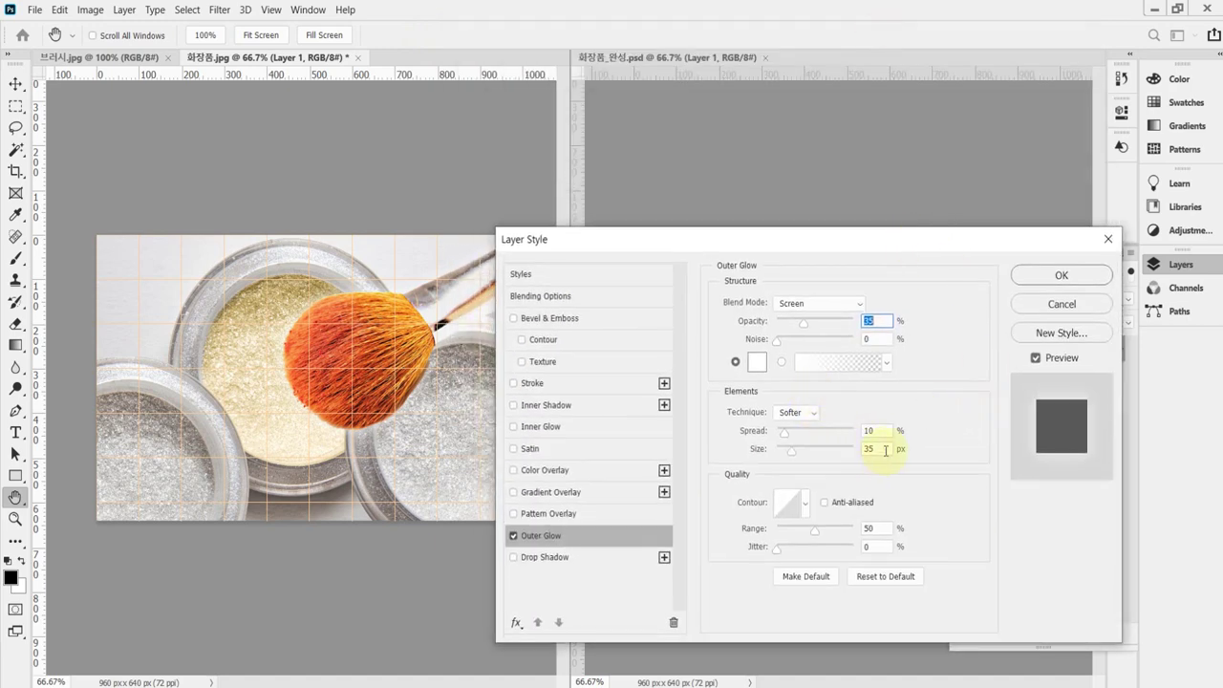
click(1036, 359)
click(1036, 359)
click(1063, 275)
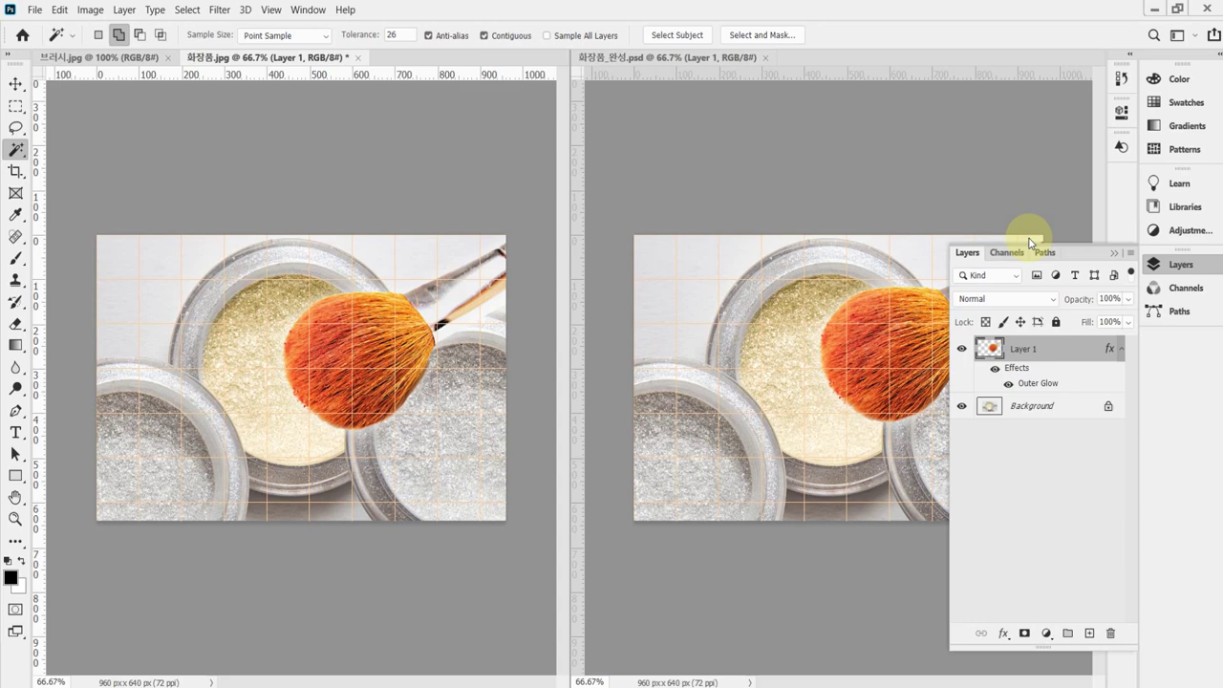
Hide the grid in 화장품.jpg and uncover the finished example to compare both images
key(ctrl+apostrophe)
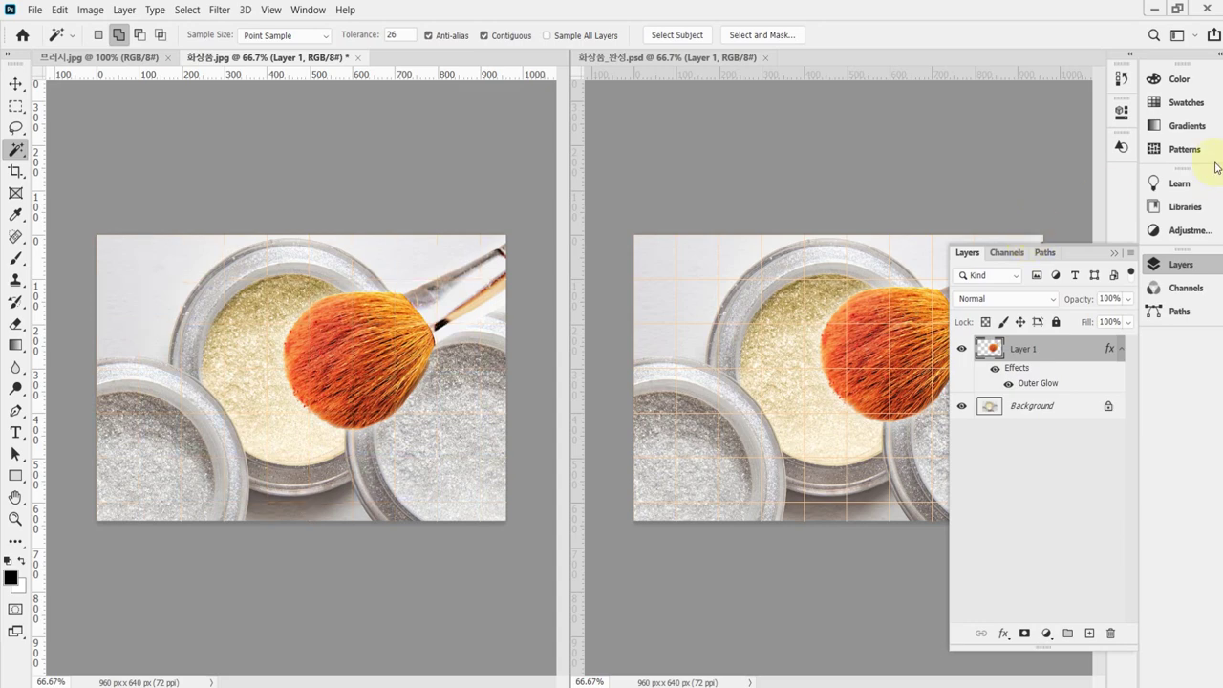
click(1179, 270)
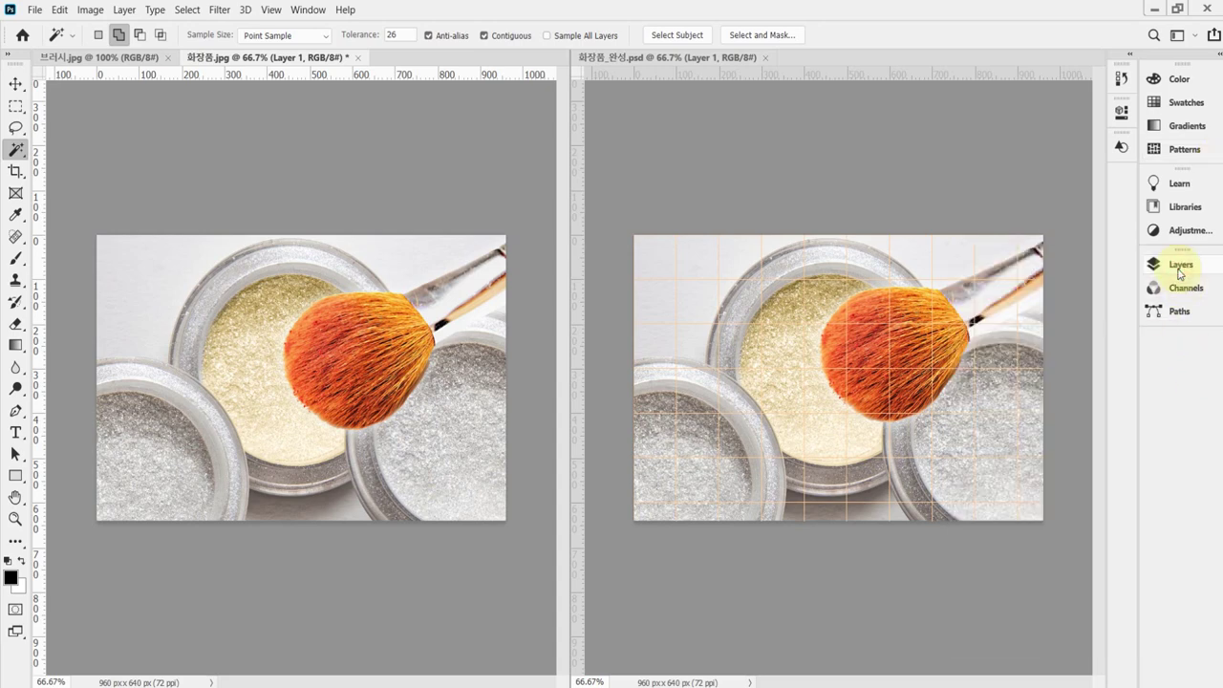